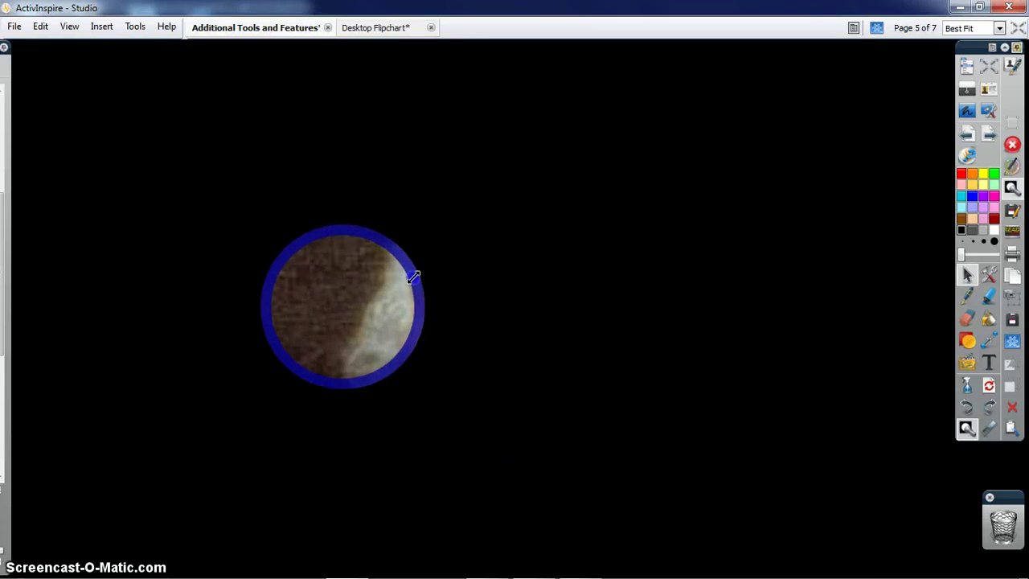
- Shrink the circular spotlight slightly and move it onto the forehead in the portrait
mouse_move(417, 267)
left_mouse_down()
mouse_move(471, 193)
mouse_move(577, 117)
mouse_move(651, 121)
mouse_move(707, 178)
mouse_move(640, 211)
mouse_move(424, 260)
mouse_move(405, 279)
left_mouse_up()
left_click(413, 257)
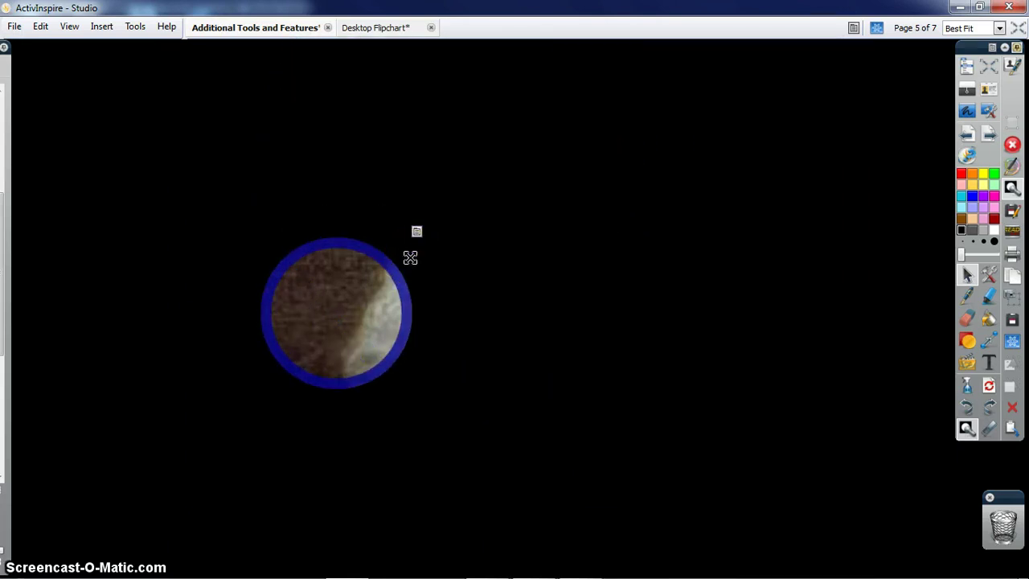
left_click_drag(410, 257, 633, 185)
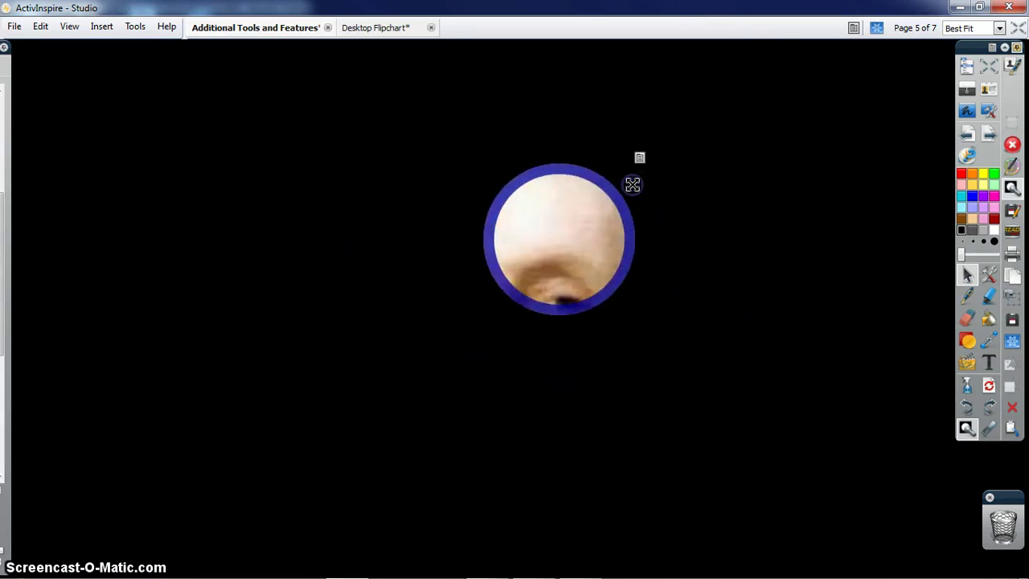
left_click(643, 183)
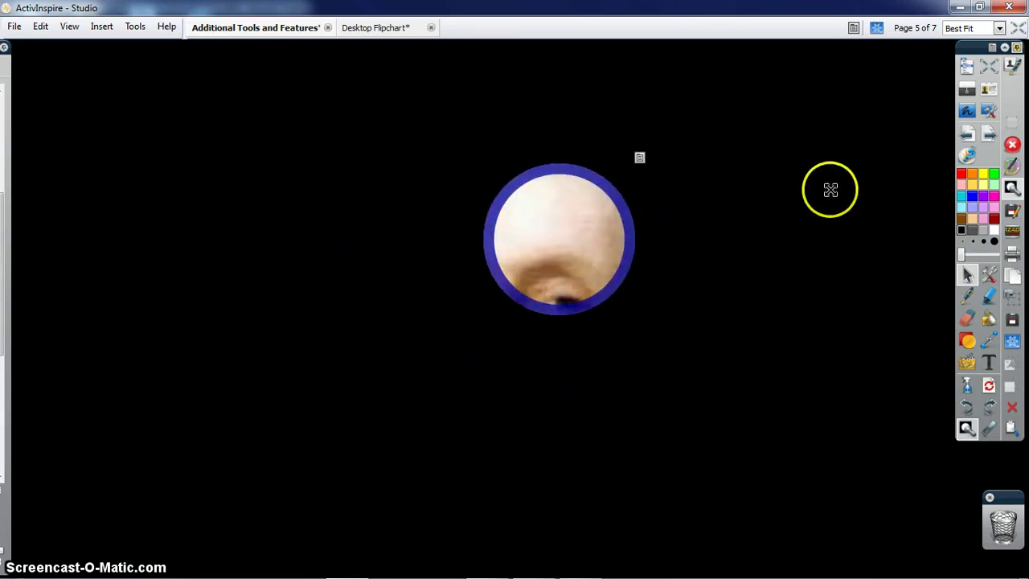
- Turn off the circular spotlight and go to the Camera page of the flipchart
left_click(1012, 187)
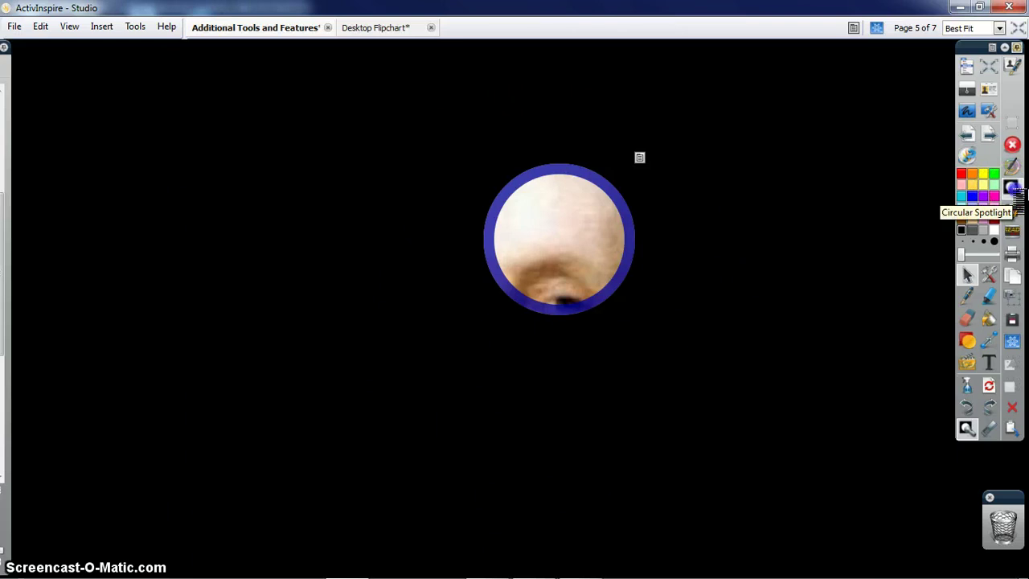
left_click(1015, 190)
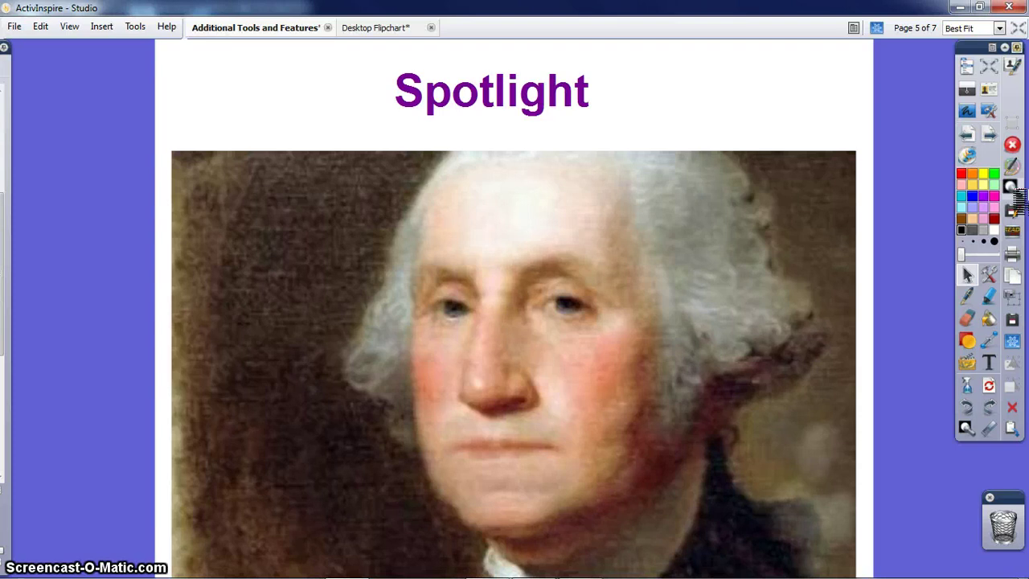
left_click(1005, 141)
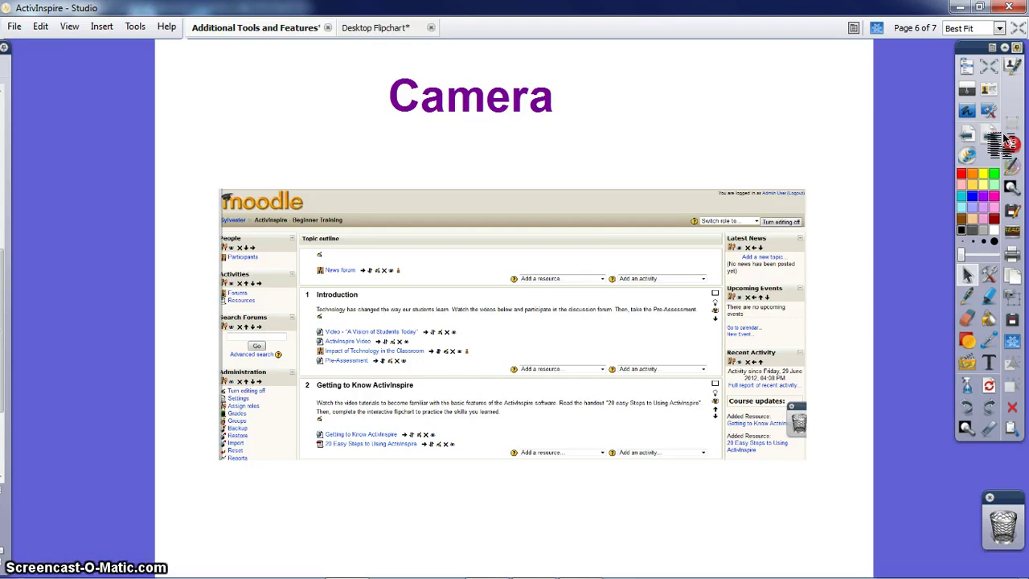
- Open the camera snapshot options from the Camera page
left_click(1009, 348)
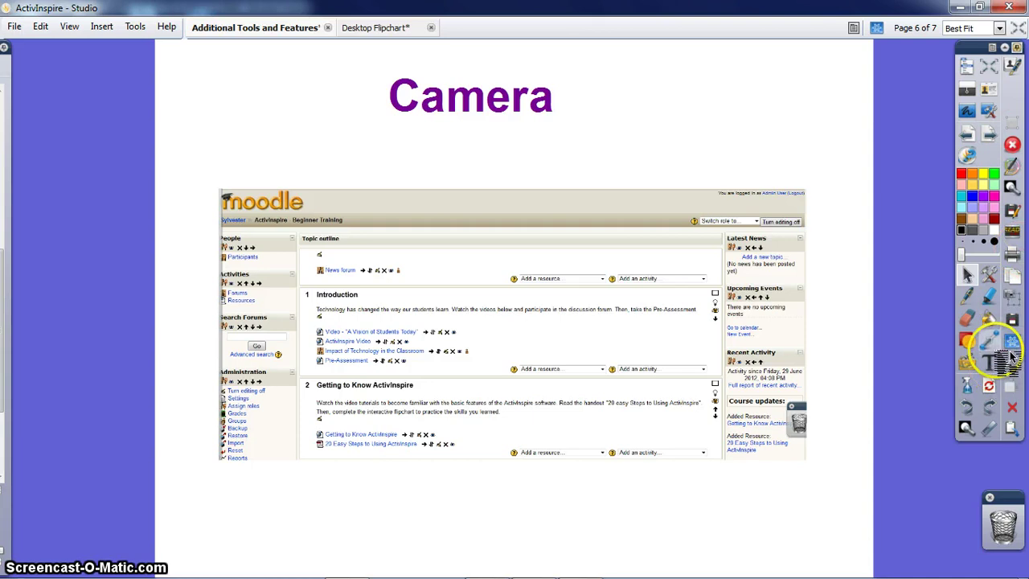
left_click(1006, 278)
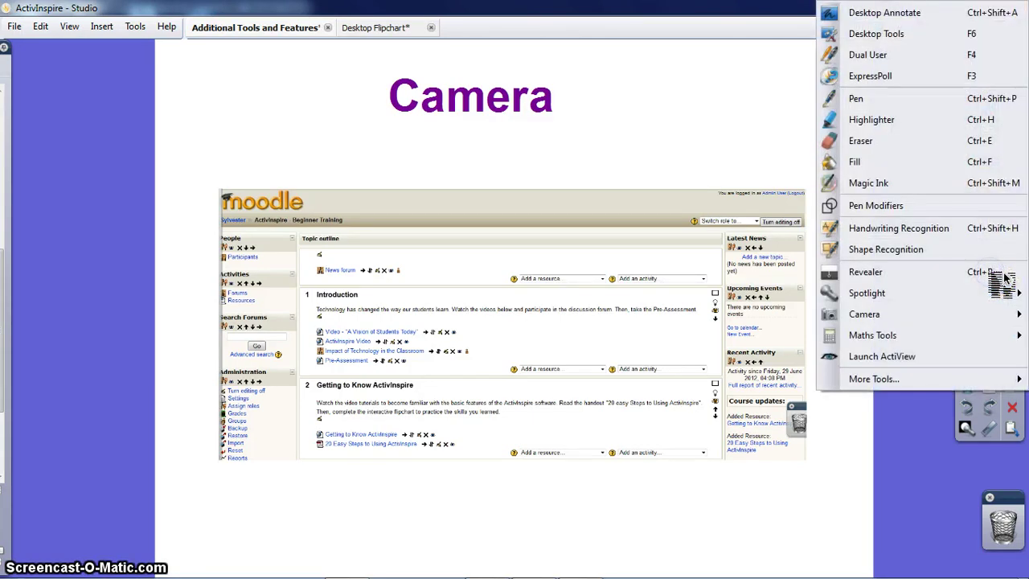
left_click(983, 320)
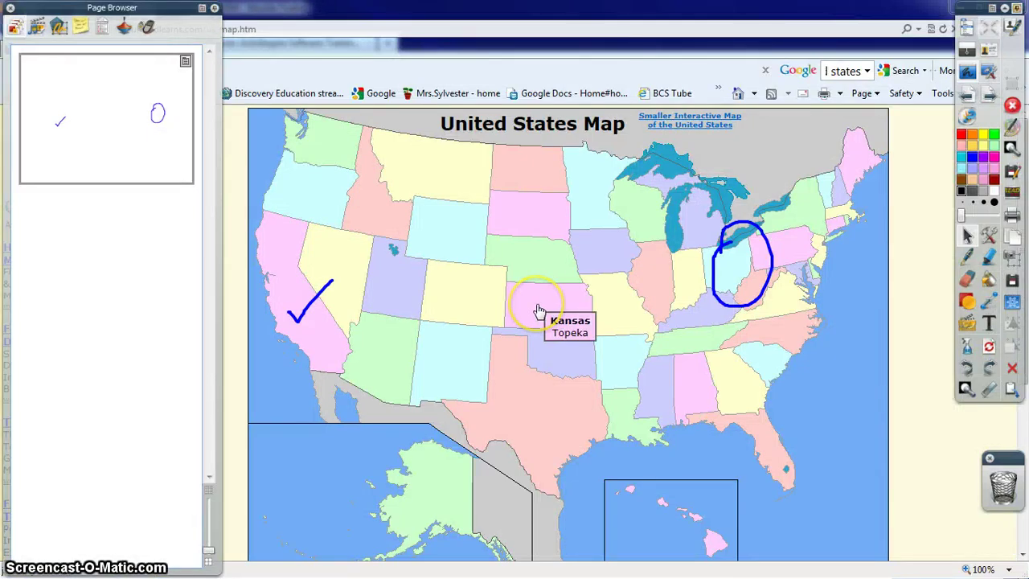
- Try to take a freehand snapshot of the annotated United States map to the clipboard
left_click(1004, 236)
mouse_move(990, 294)
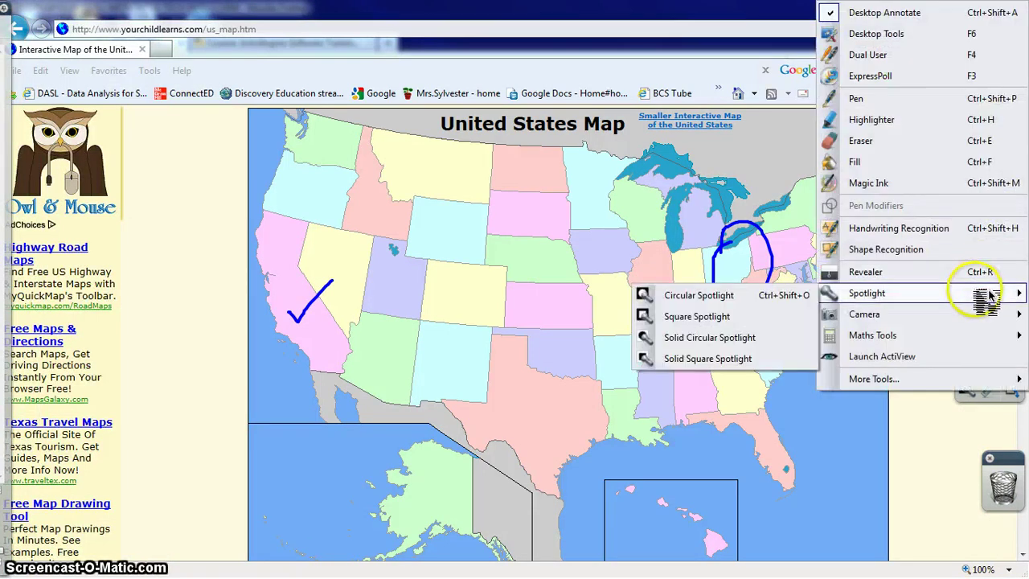
mouse_move(983, 320)
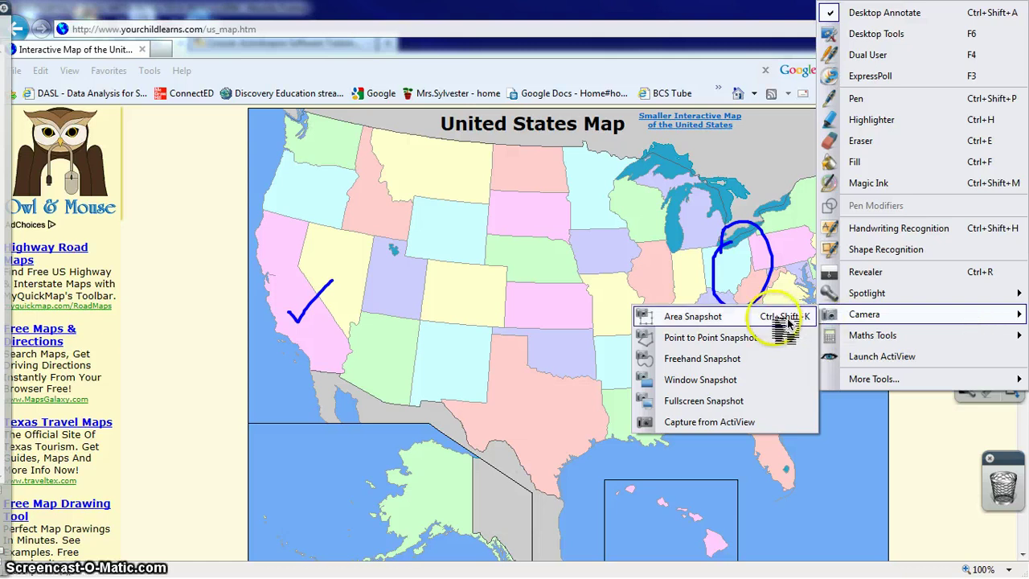
left_click(688, 359)
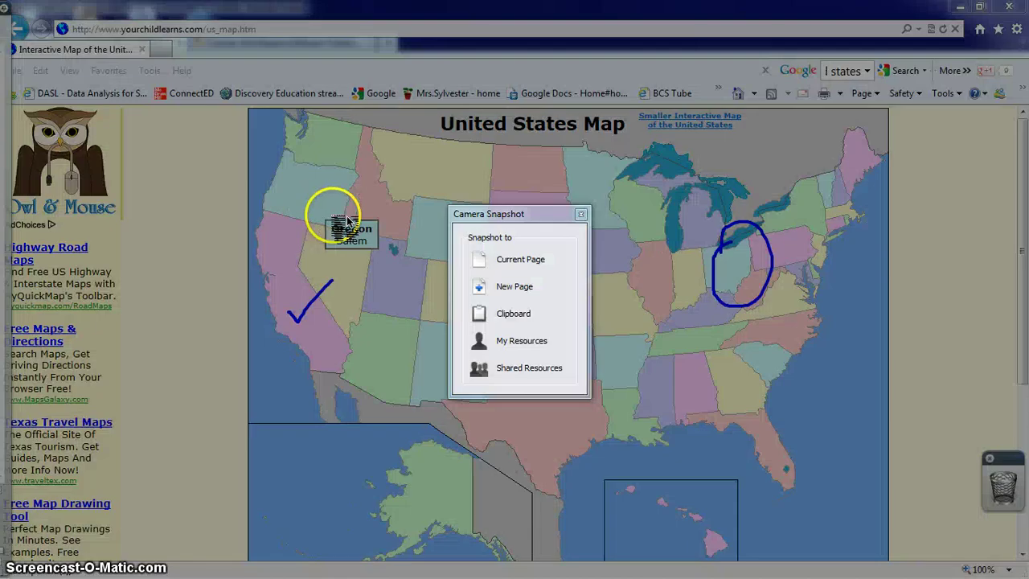
left_click(493, 317)
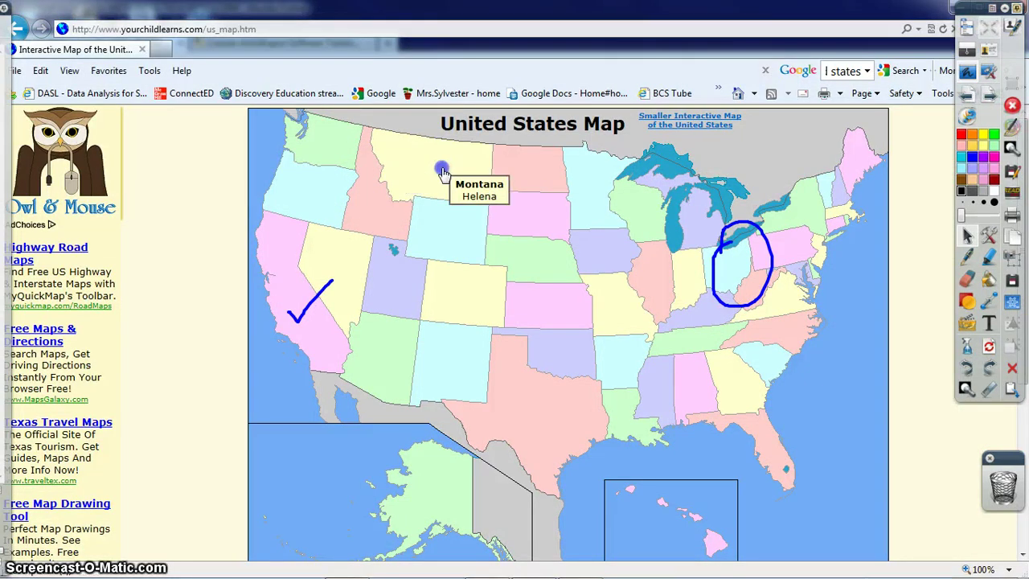
left_click(539, 312)
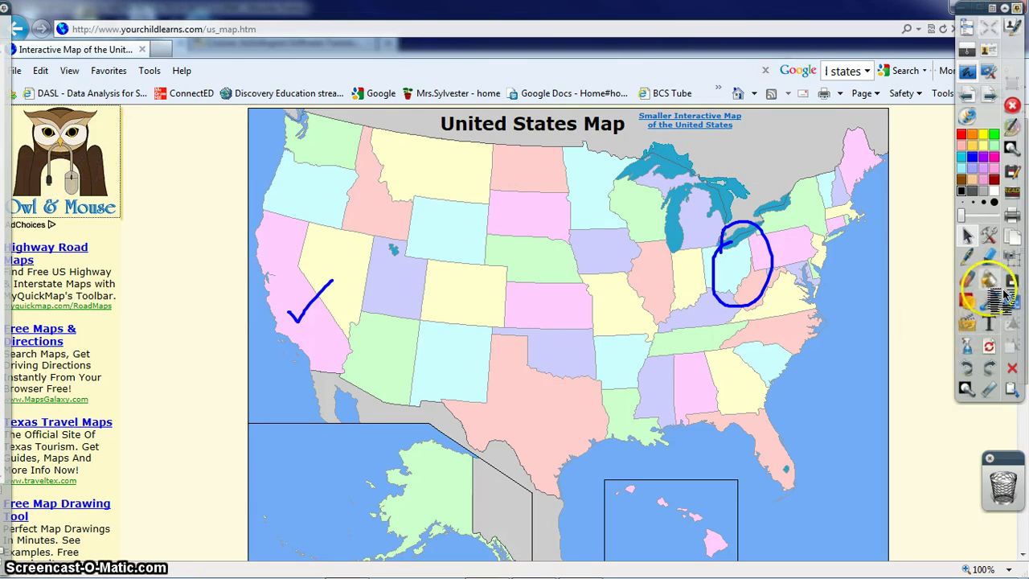
- Take an area snapshot of the central United States map, about 572 wide by 502 high, to the clipboard
left_click(1002, 247)
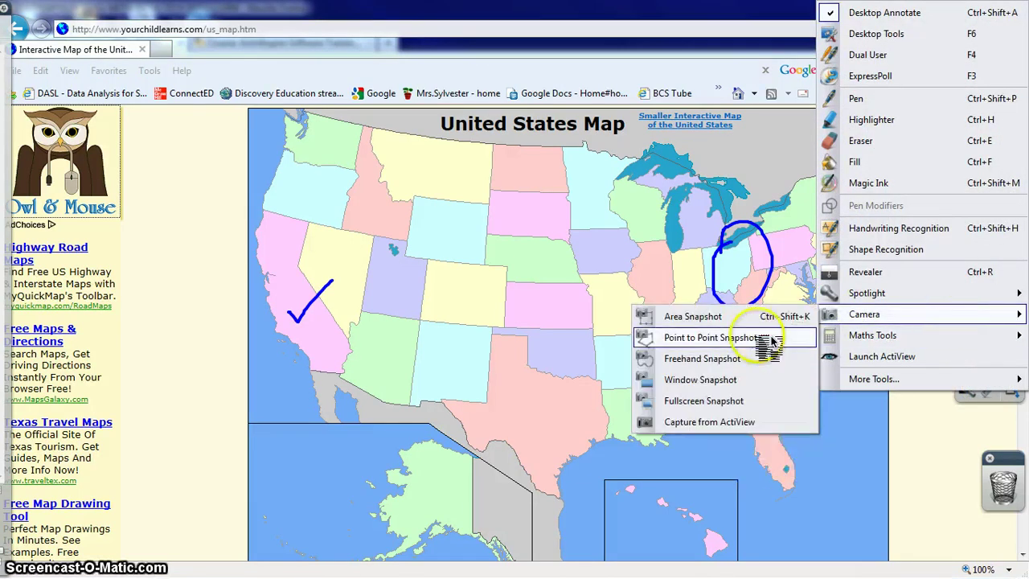
left_click(715, 319)
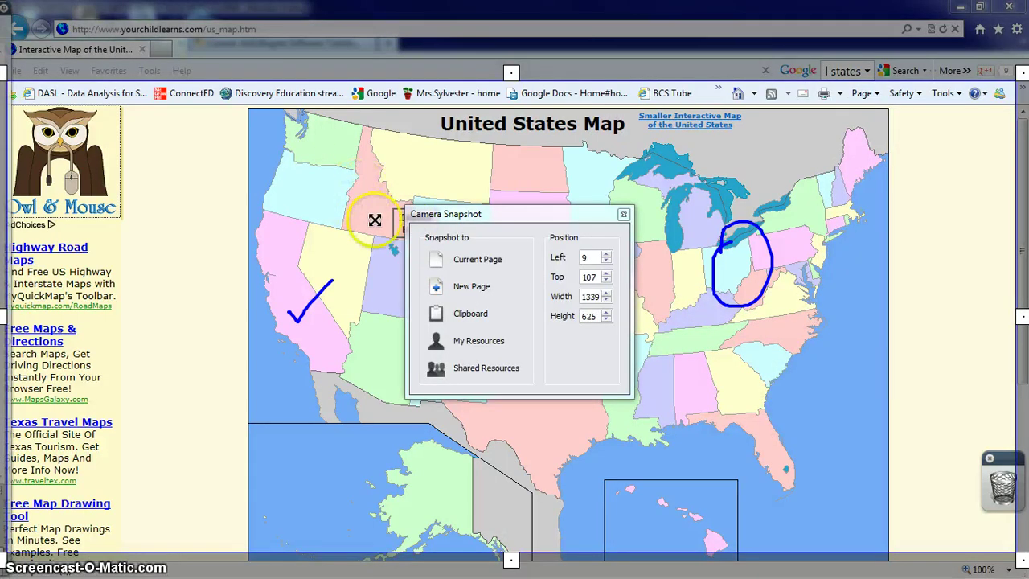
left_click_drag(2, 74, 327, 138)
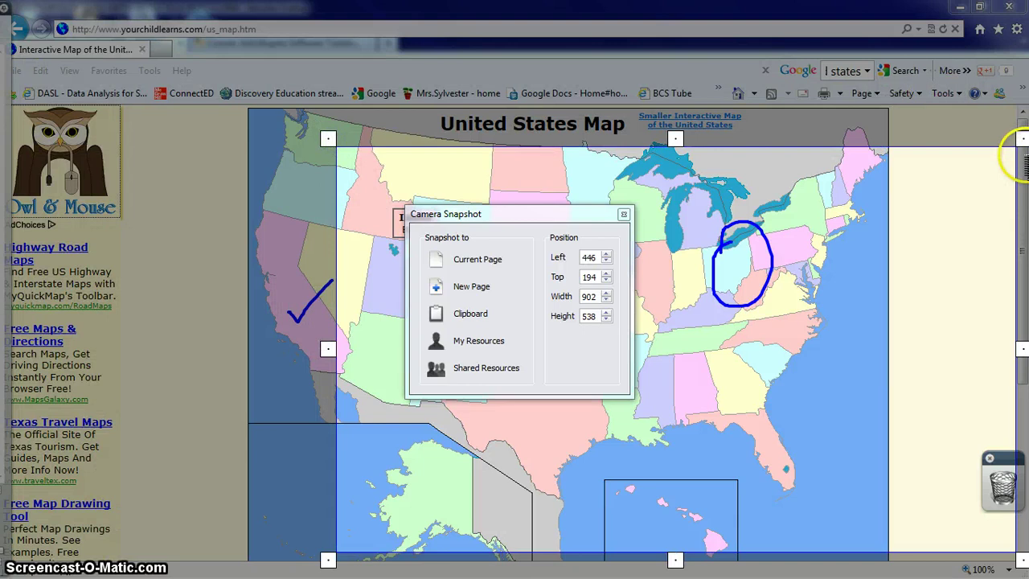
left_click_drag(1021, 139, 769, 162)
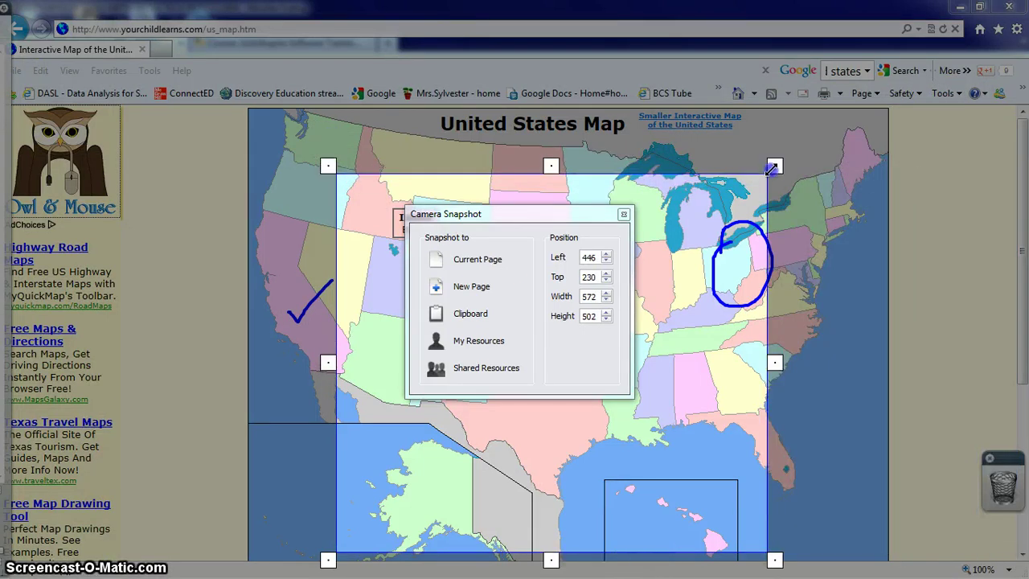
left_click(452, 320)
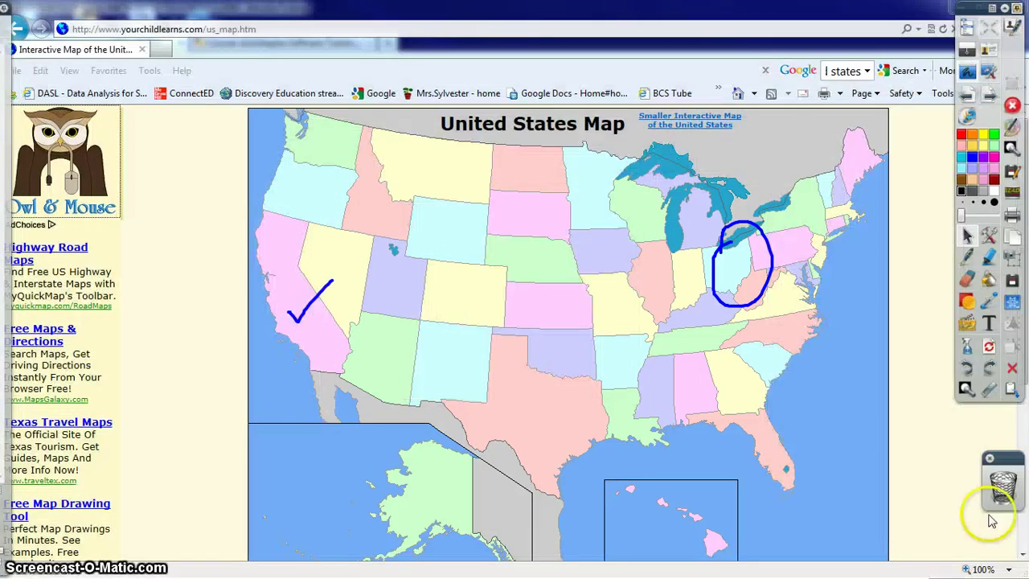
- Return from desktop annotation to the flipchart, paste the map snapshot on the Camera page and move it over the Moodle screenshot
left_click(977, 74)
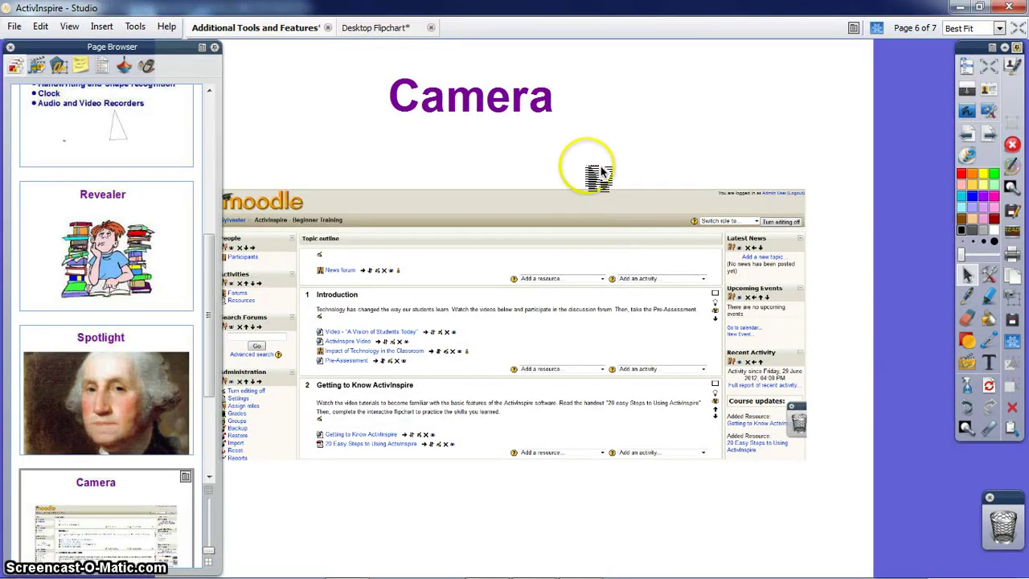
left_click(967, 276)
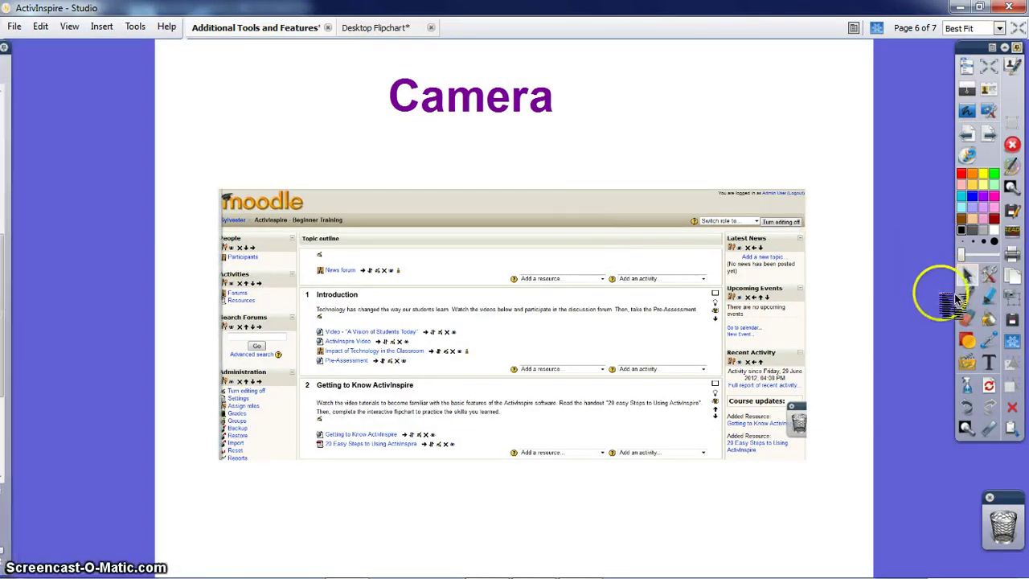
left_click(1012, 431)
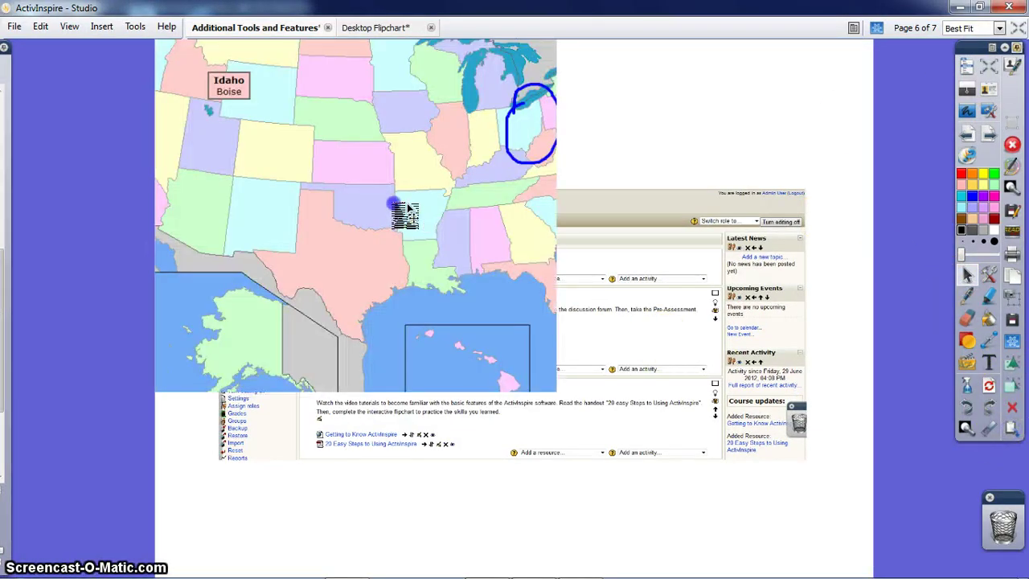
left_click_drag(406, 208, 483, 281)
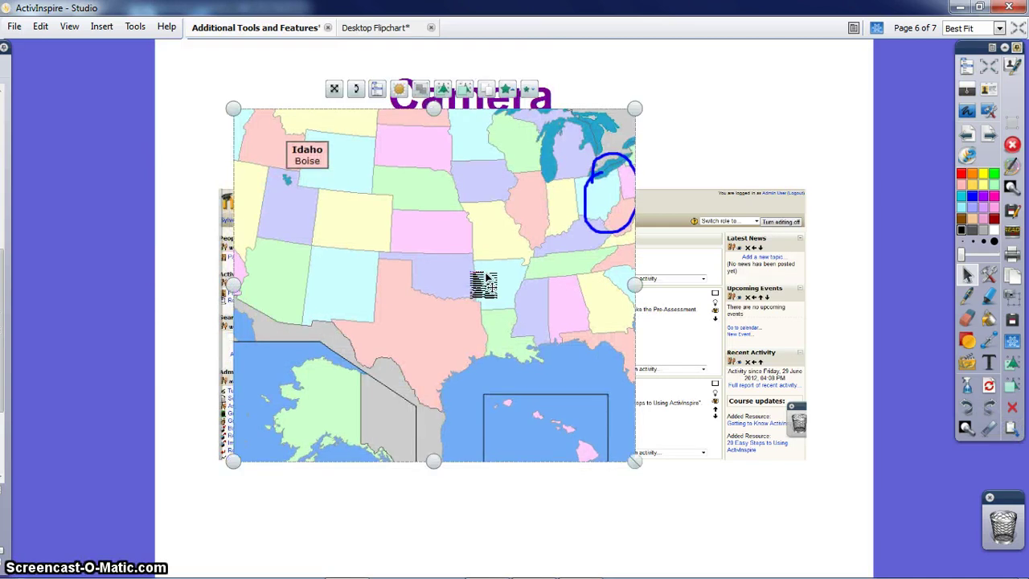
- Go to the Math Tools page and look over the available tools, including Maths Tools
left_click(989, 133)
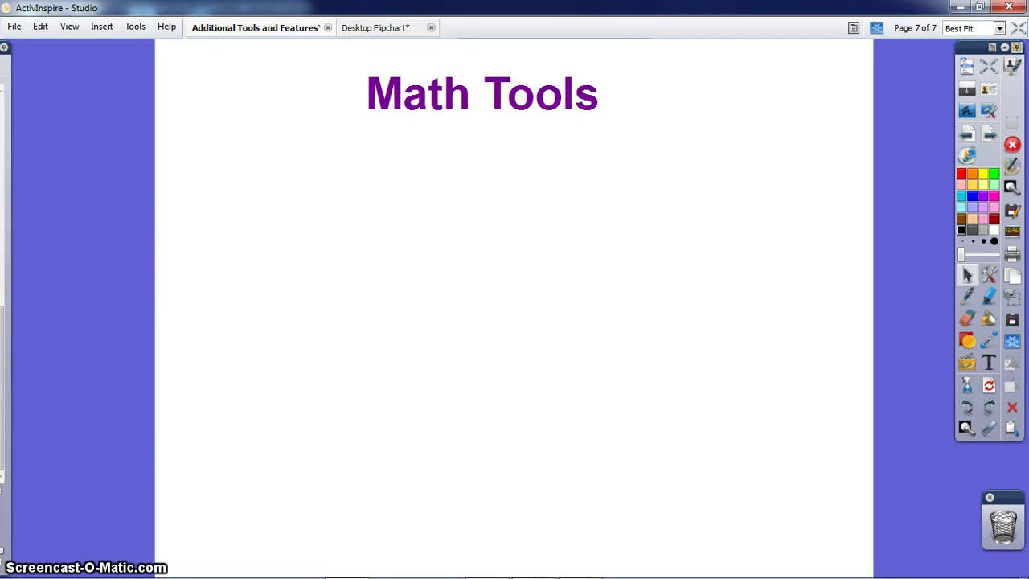
left_click(991, 277)
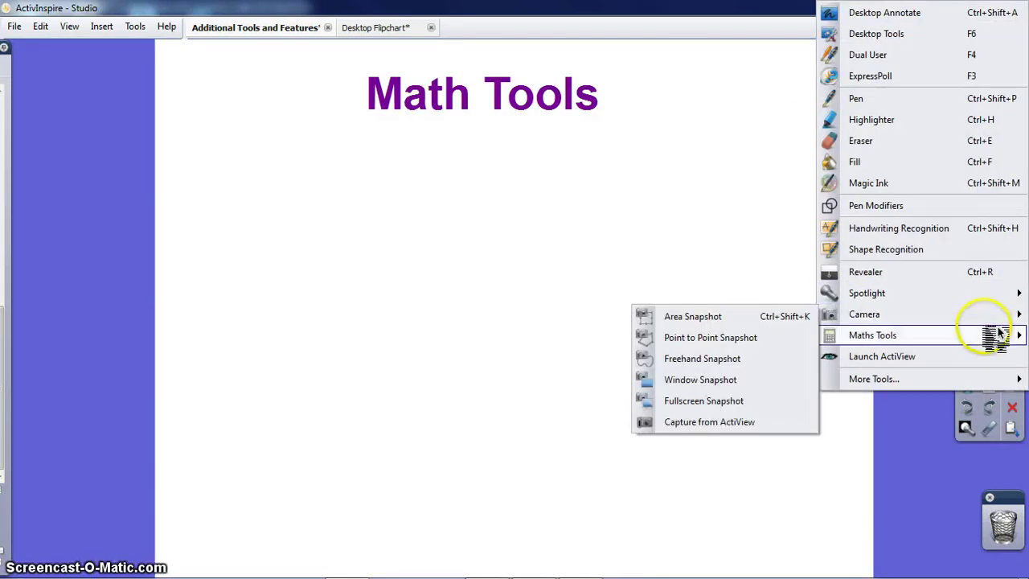
mouse_move(997, 336)
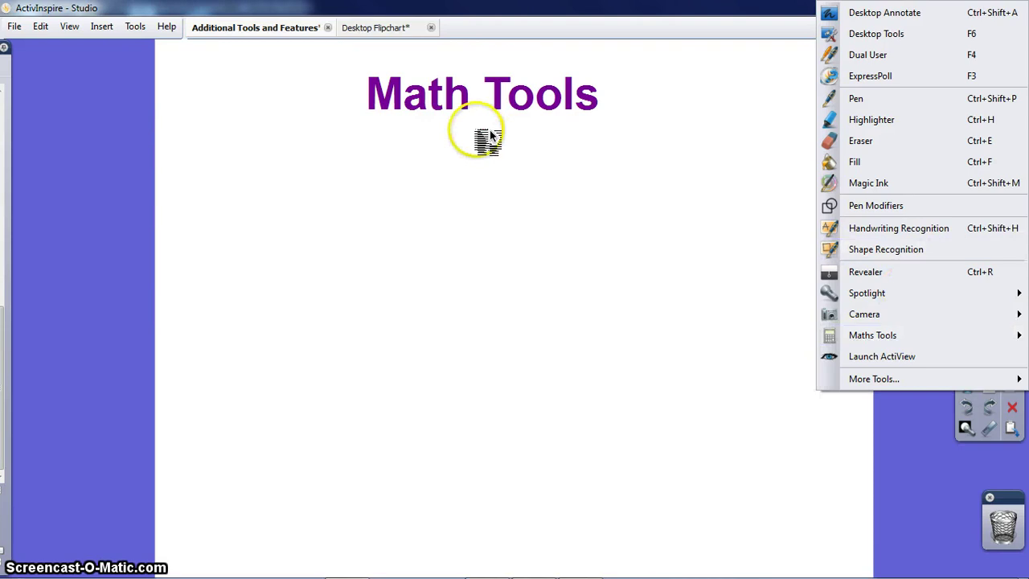
- Make the grid visible on the Math Tools page with the Grid Designer
left_click(56, 28)
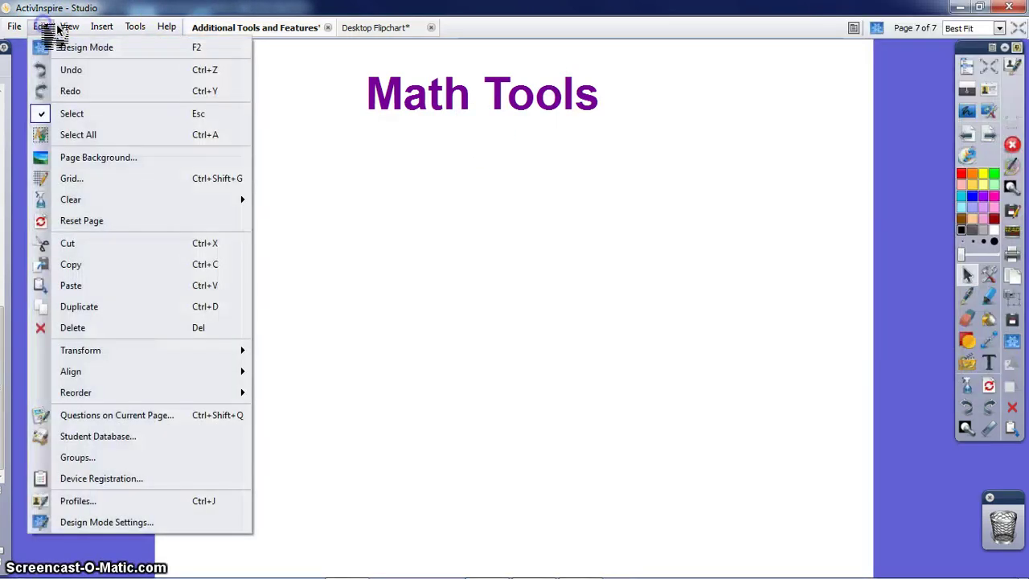
left_click(89, 176)
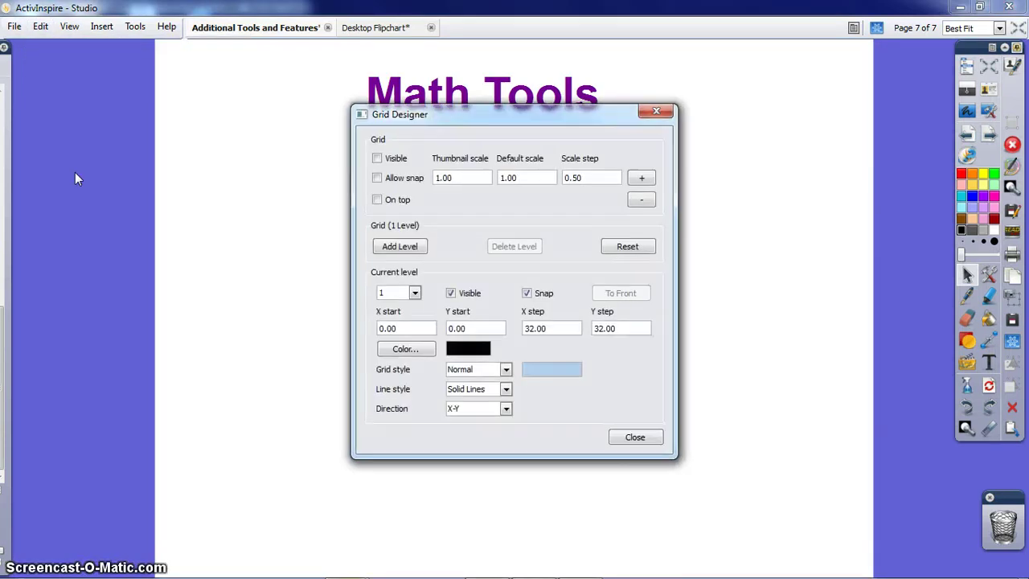
left_click(377, 158)
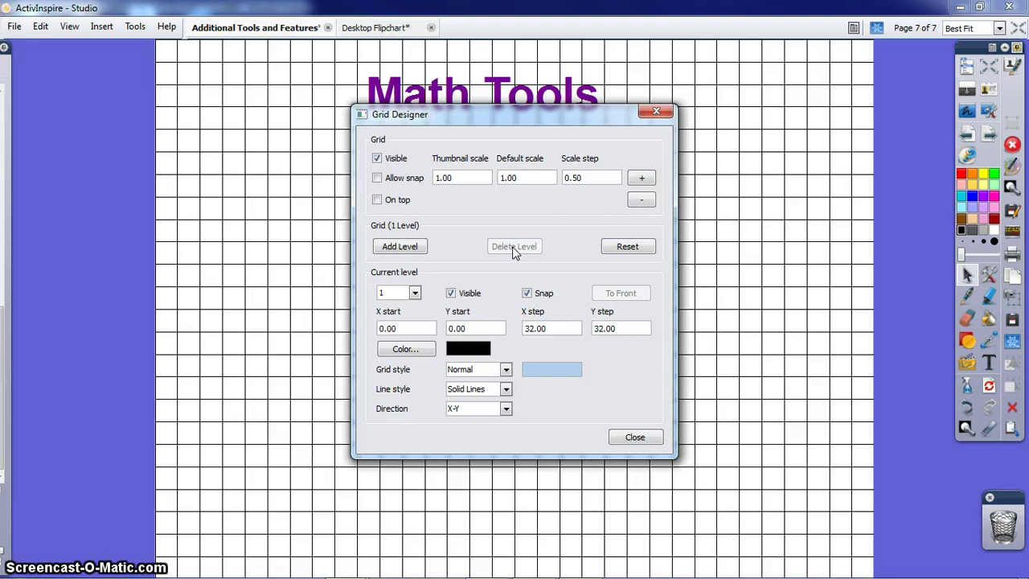
left_click(657, 111)
- Hide the grid on the Math Tools page with the Grid Designer
left_click(38, 27)
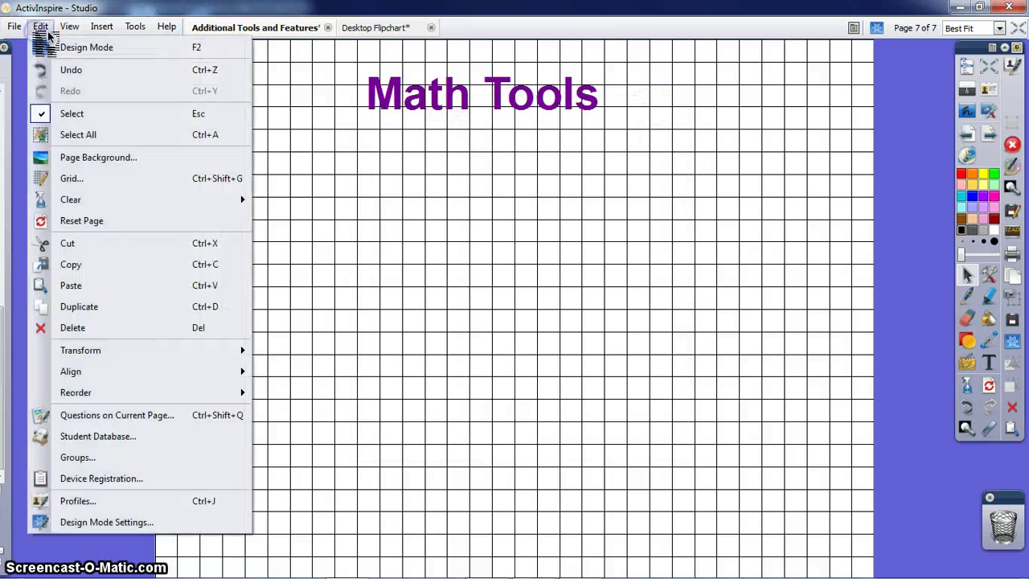
left_click(52, 177)
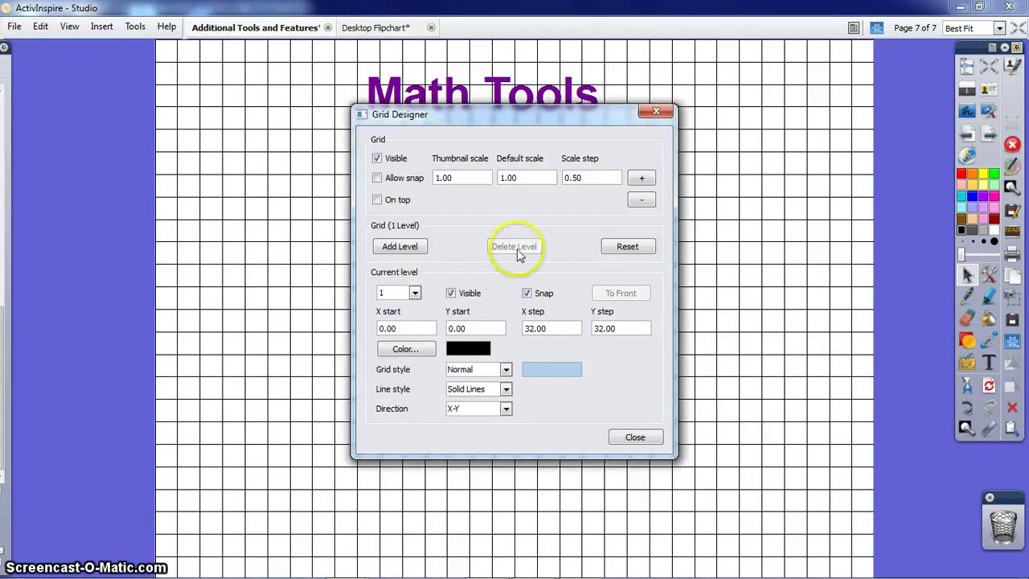
left_click(377, 158)
left_click(634, 438)
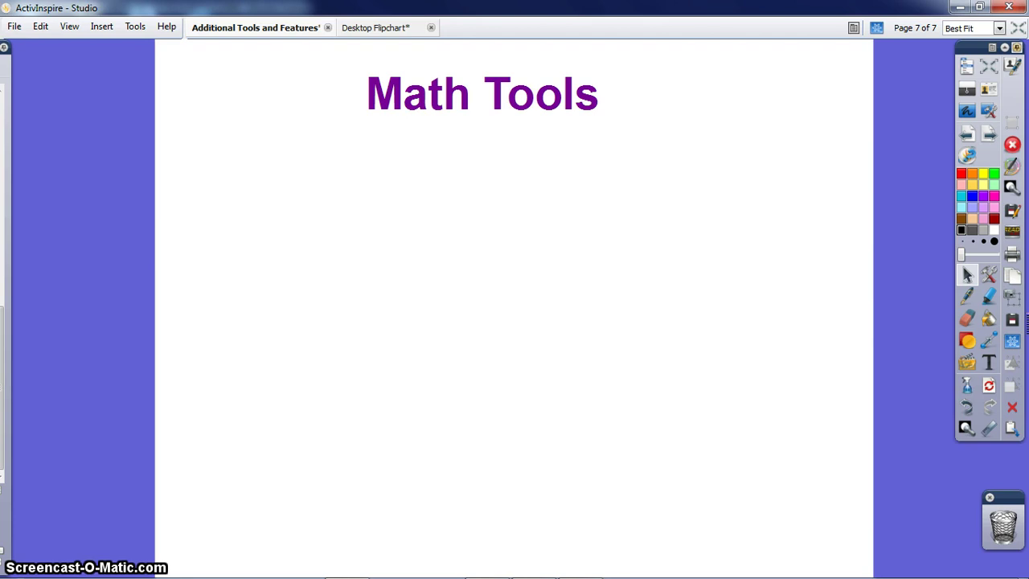
- Draw a long blue horizontal line below the Math Tools title with the Shape tool
left_click(981, 346)
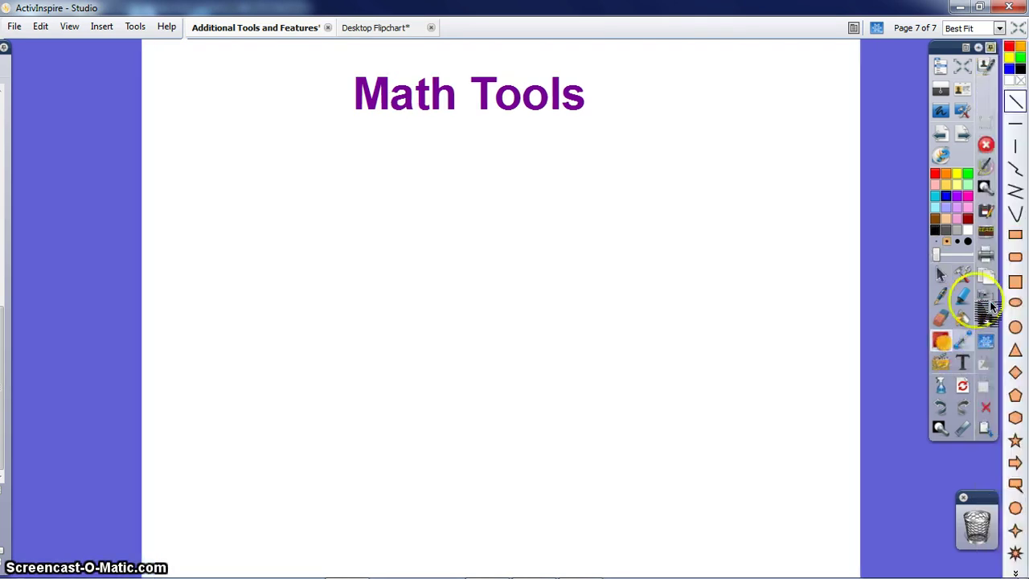
left_click(1017, 120)
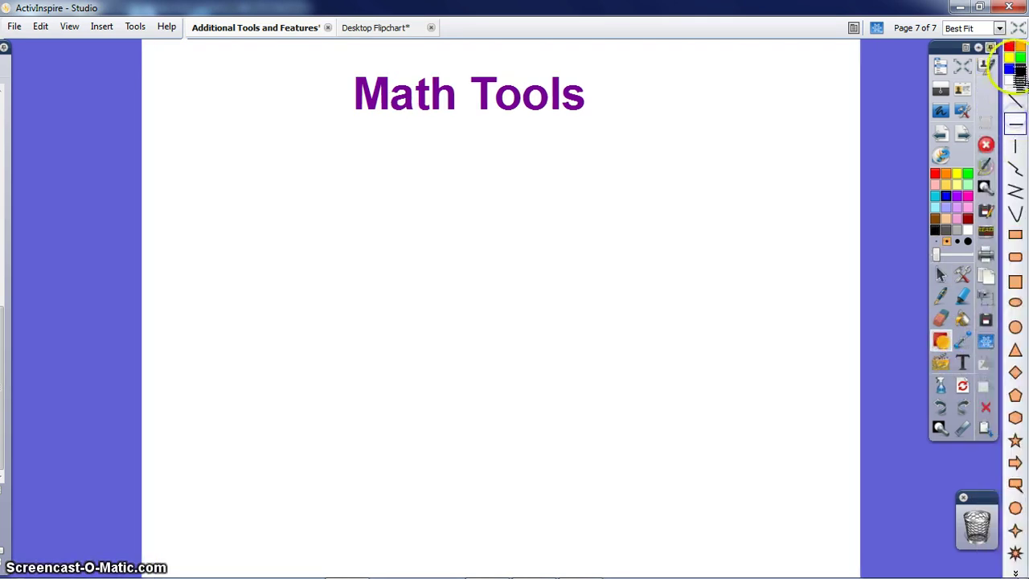
left_click_drag(222, 200, 766, 276)
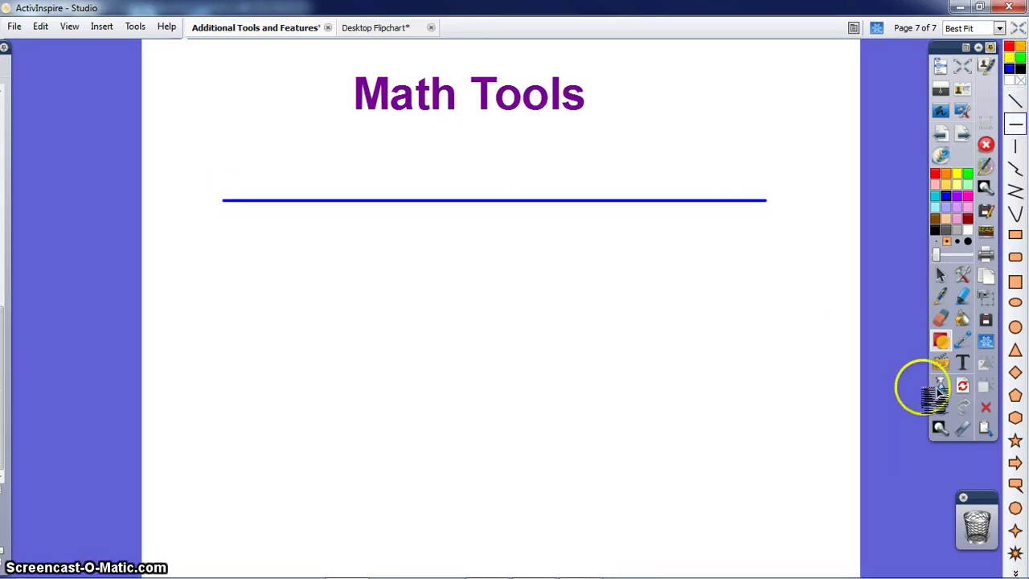
- Add the Ruler from the Maths Tools to the Math Tools page
left_click(961, 267)
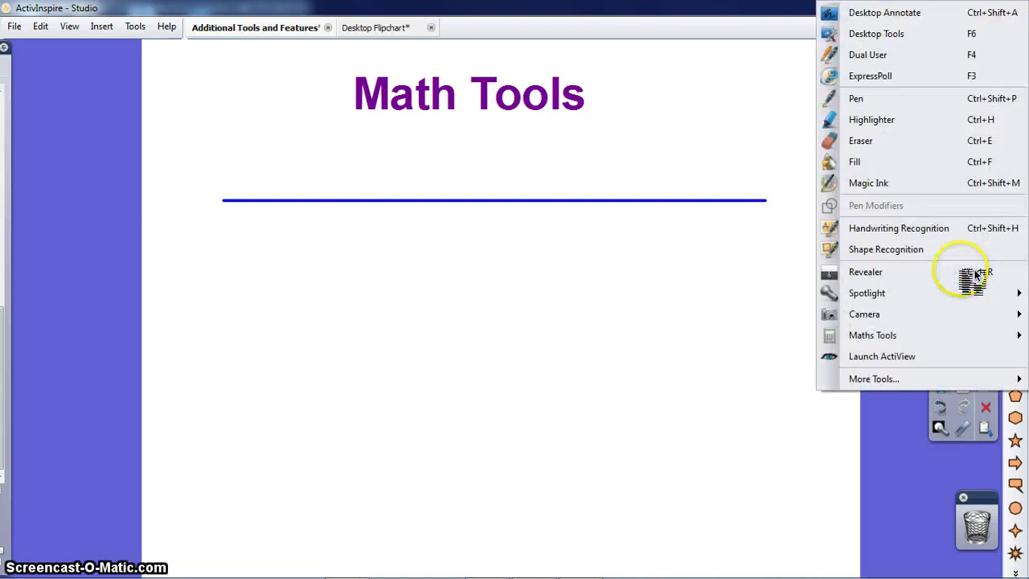
mouse_move(976, 340)
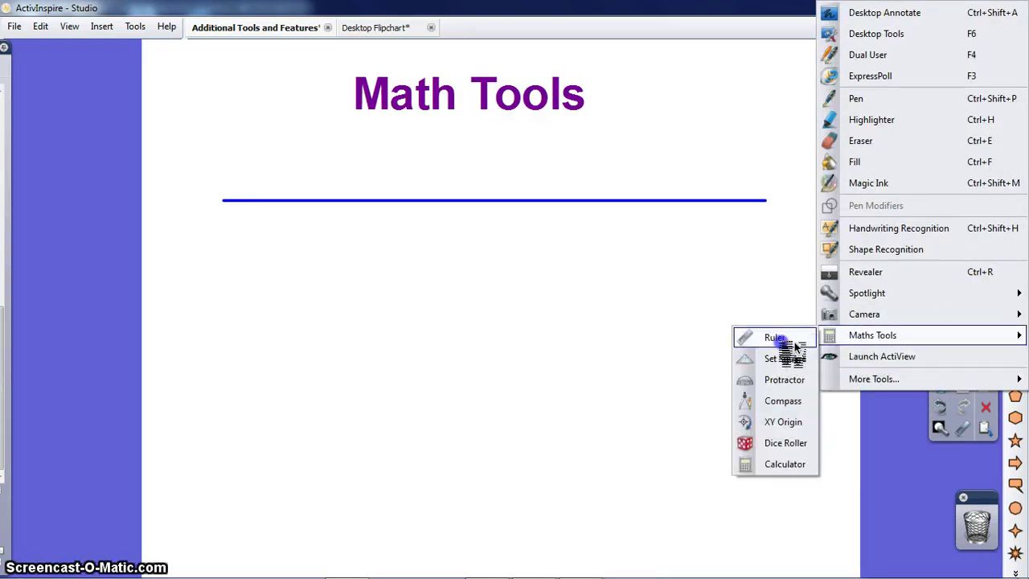
left_click(762, 338)
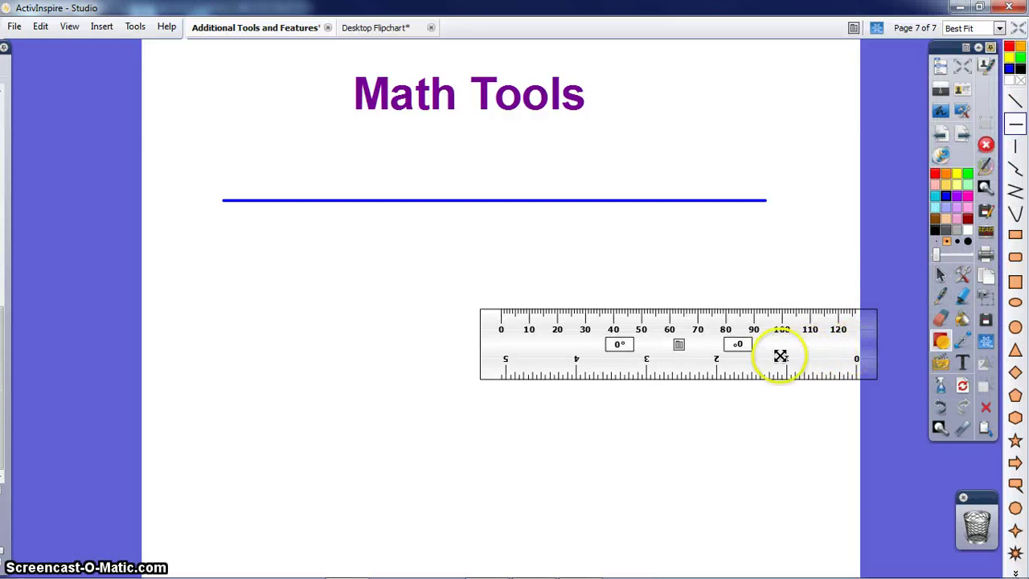
- Set the ruler's top scale to inch and fit the ruler under the blue line, stretched to the line's full length
left_click(693, 346)
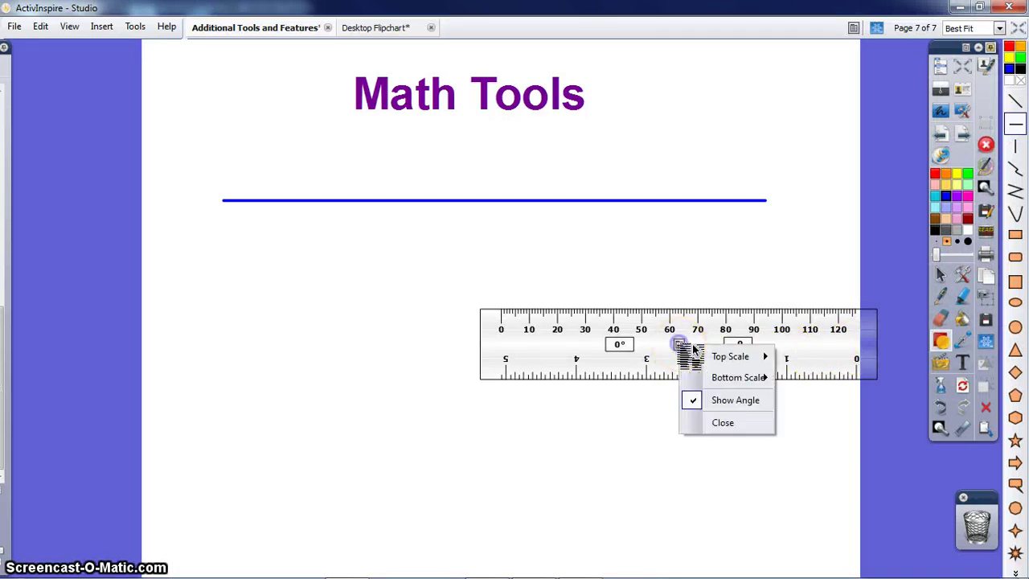
left_click(696, 363)
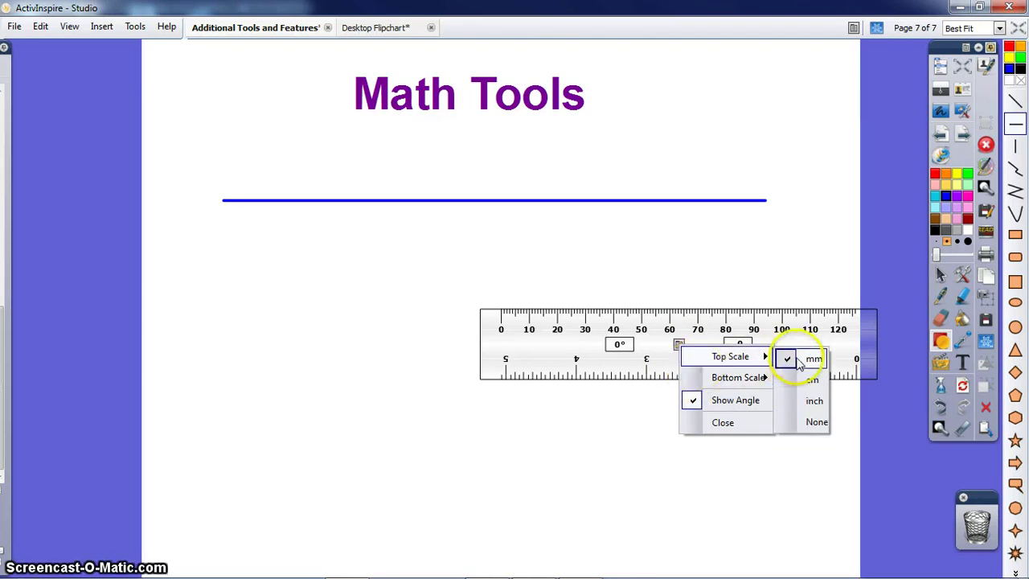
left_click(804, 400)
left_click_drag(713, 360, 431, 241)
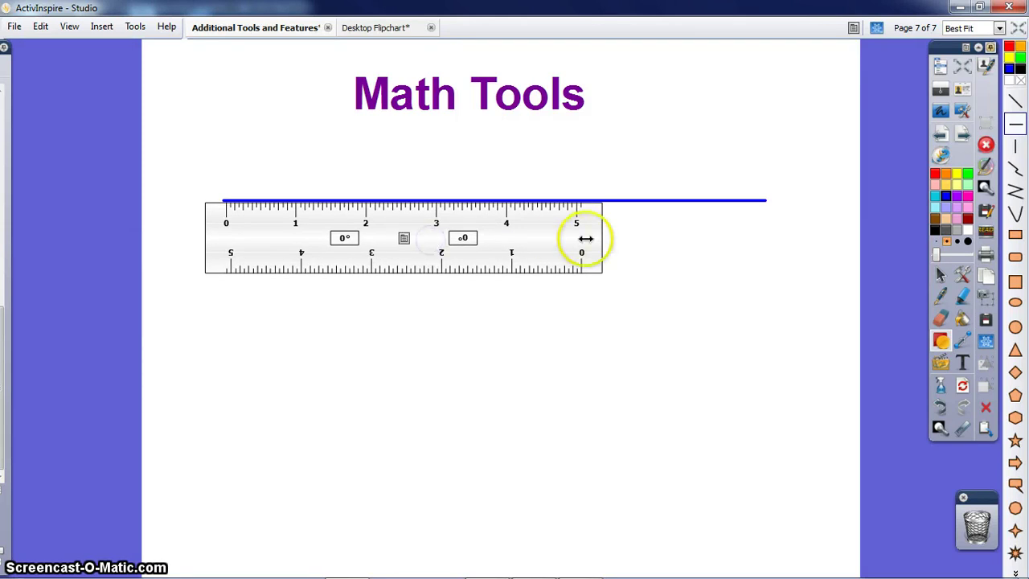
left_click_drag(631, 233, 764, 222)
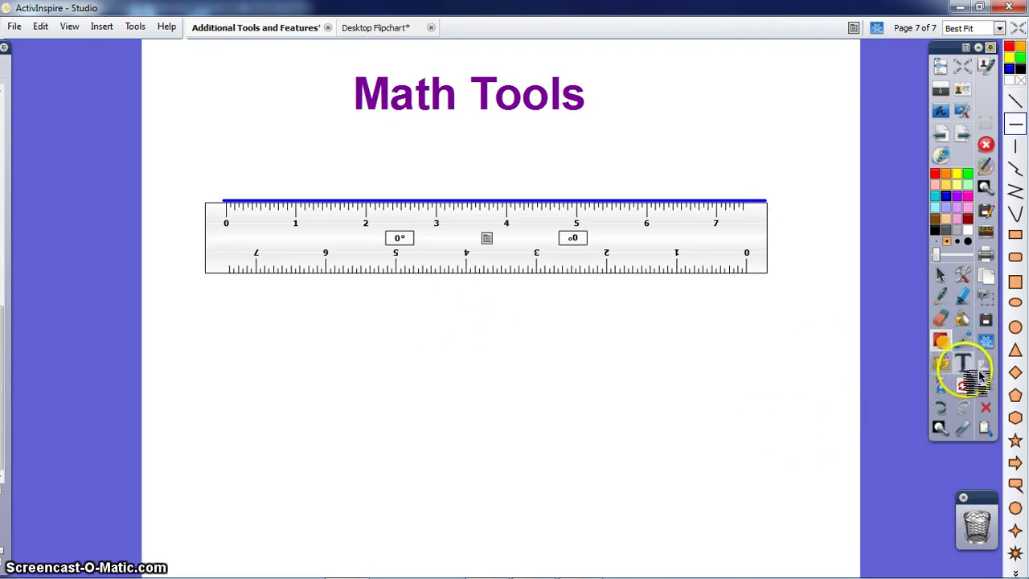
- Roll 3 dice with the Dice Roller, output the result to the flipchart page and close the roller
left_click(962, 275)
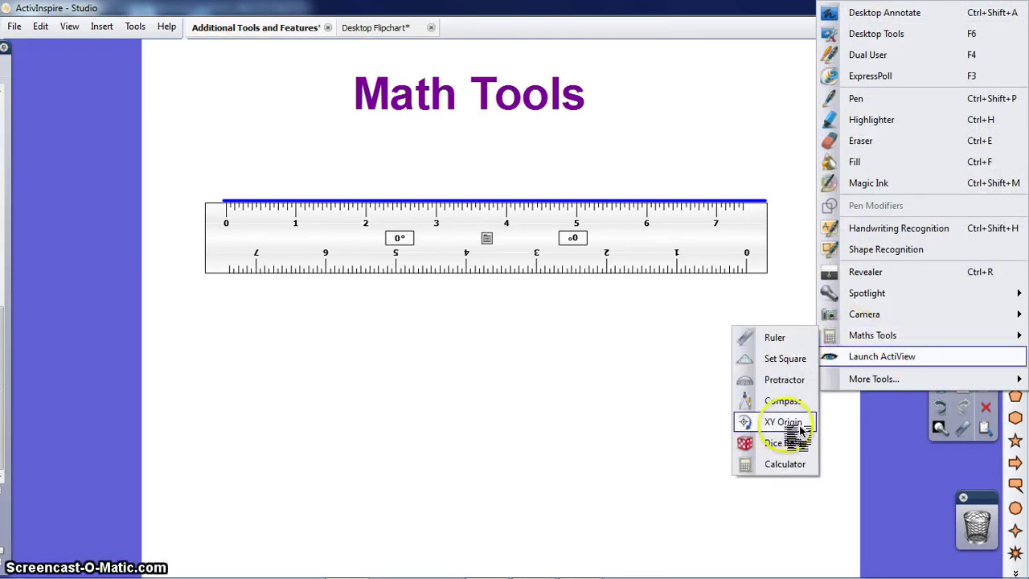
mouse_move(870, 316)
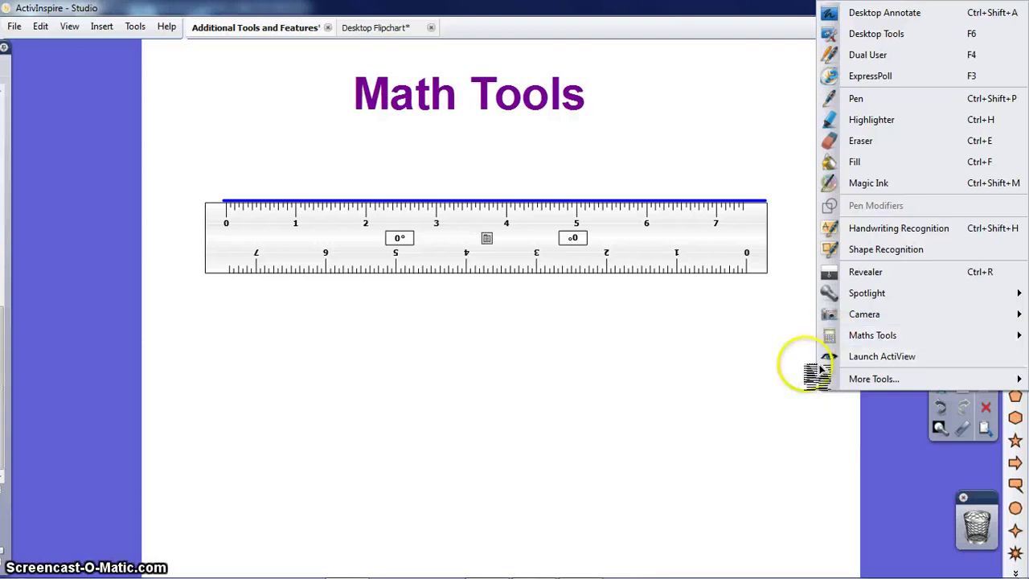
mouse_move(871, 340)
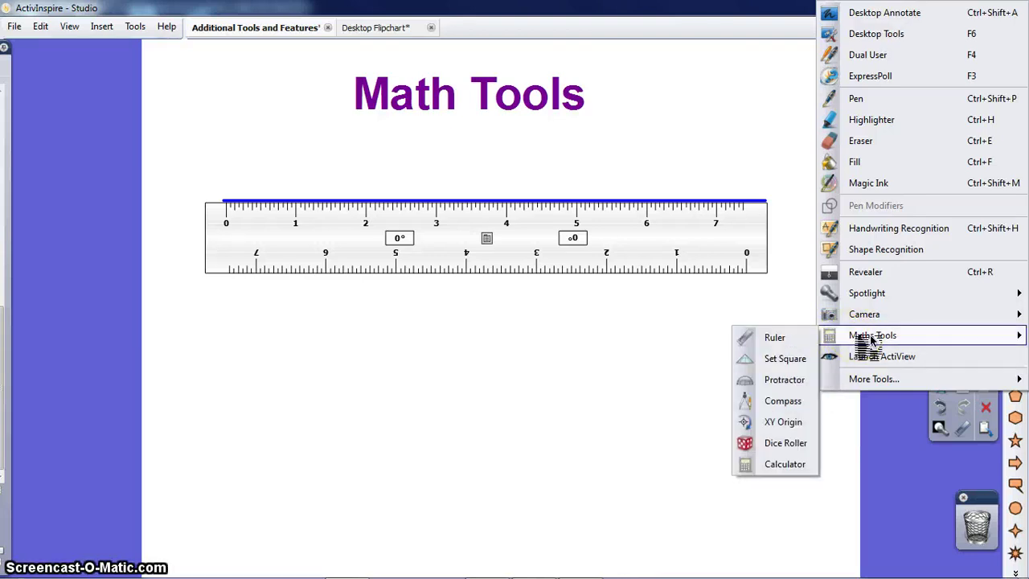
left_click(796, 443)
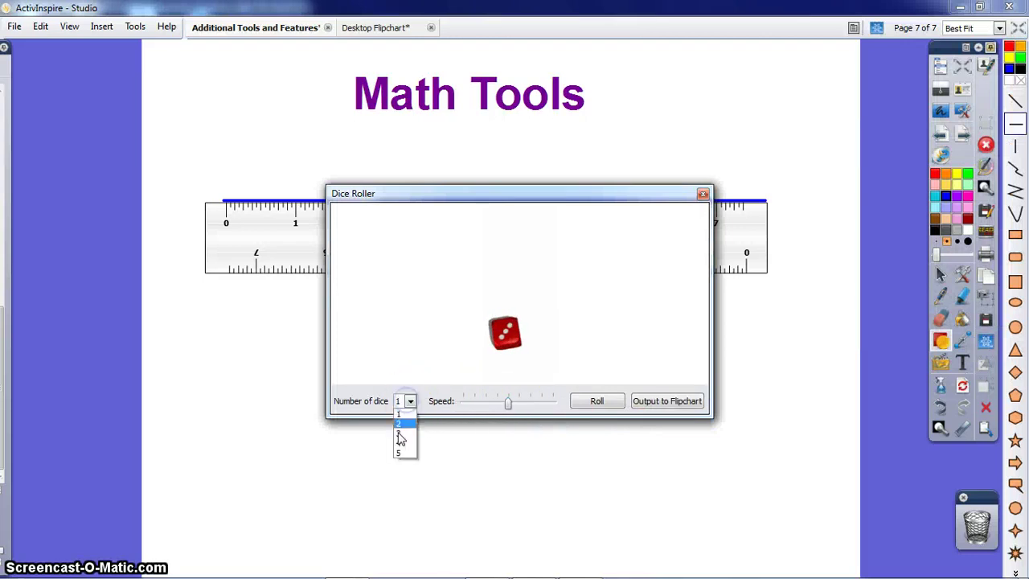
left_click(399, 434)
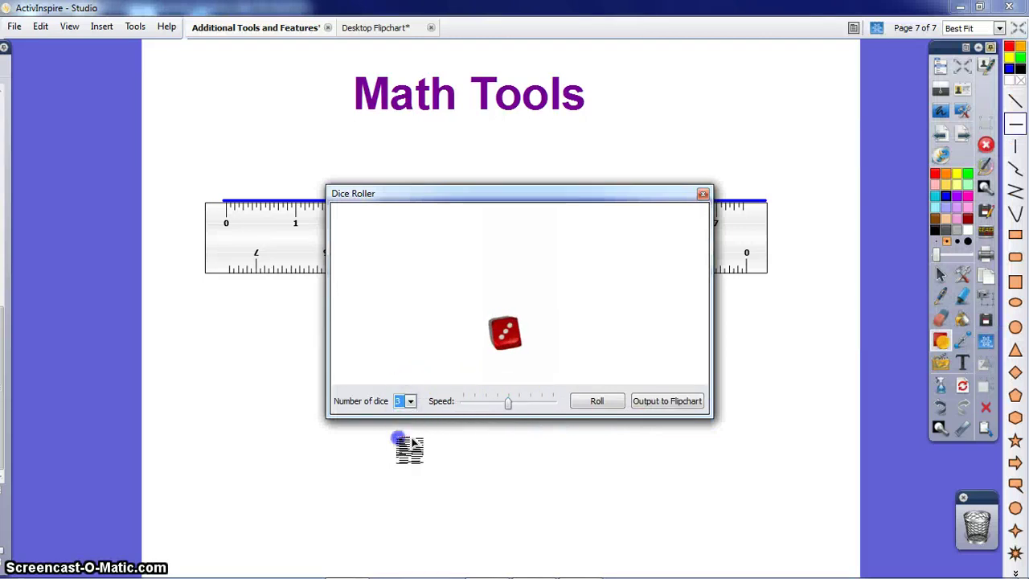
left_click(596, 402)
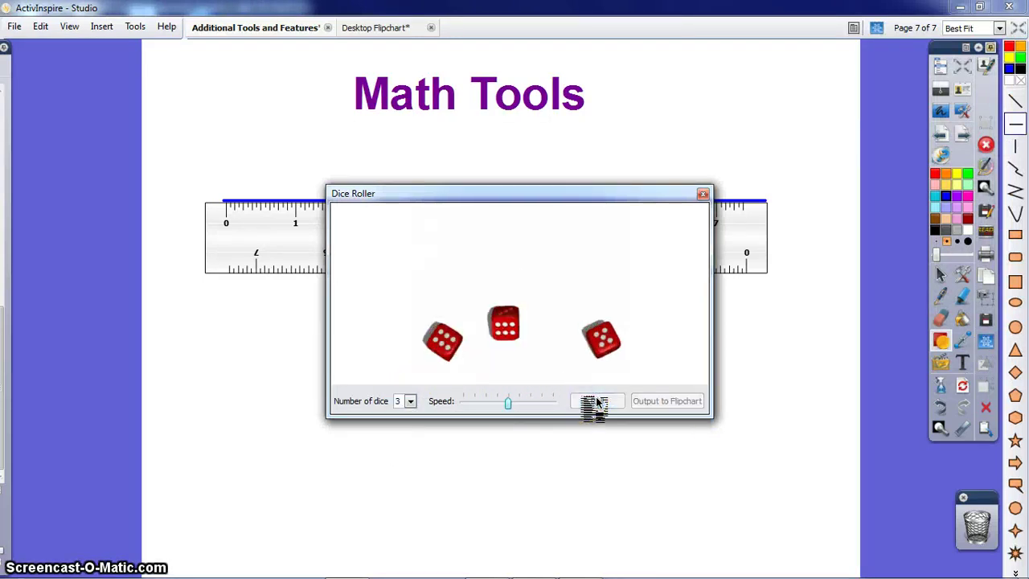
left_click(692, 407)
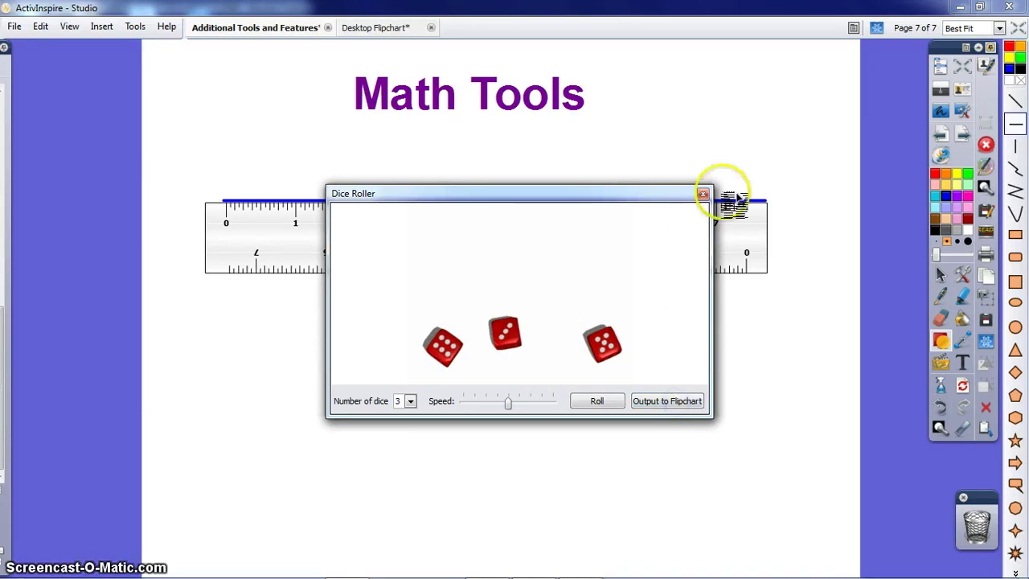
left_click(702, 194)
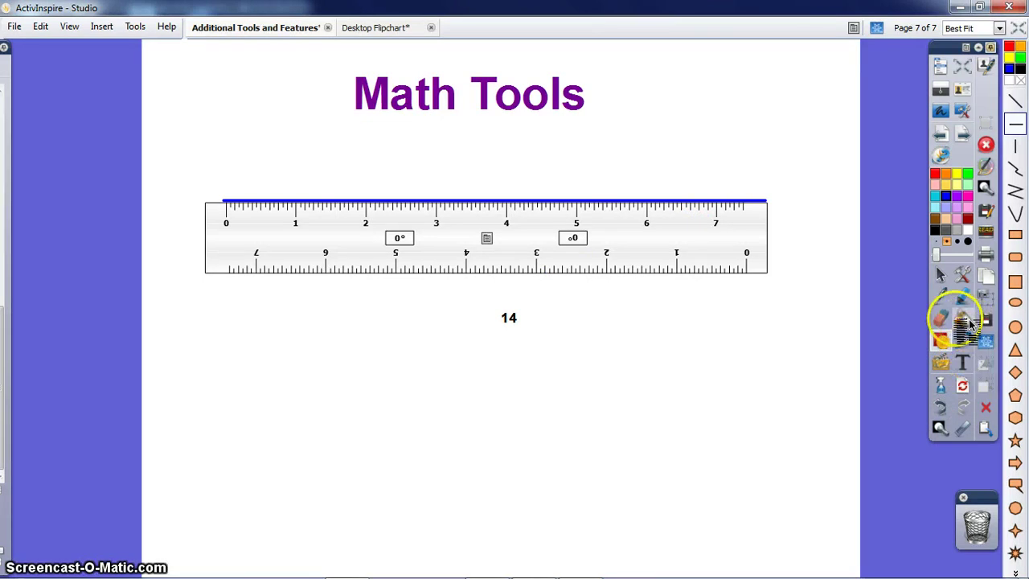
- Add the Protractor from the Maths Tools to the page
left_click(963, 277)
mouse_move(955, 336)
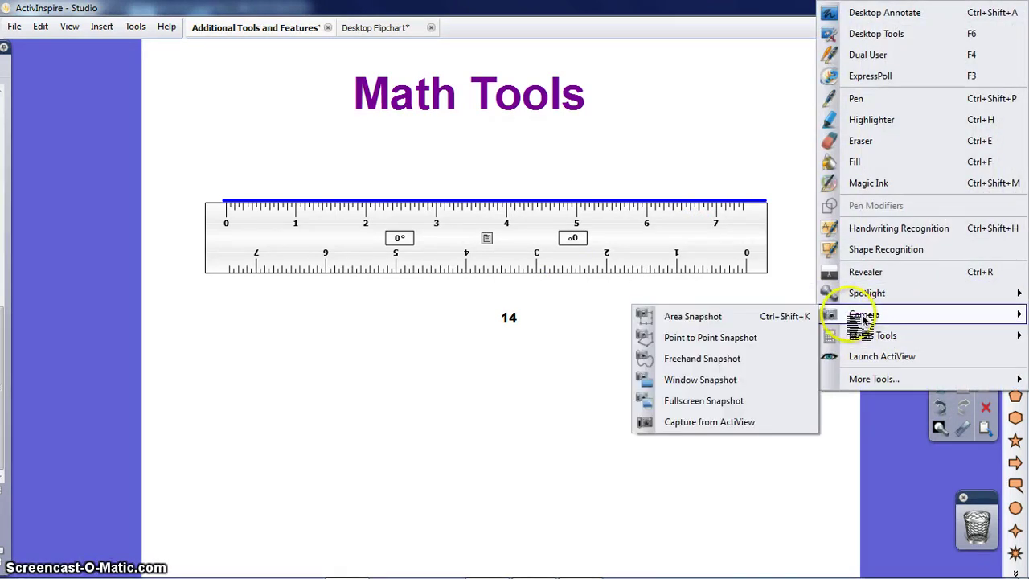
mouse_move(858, 335)
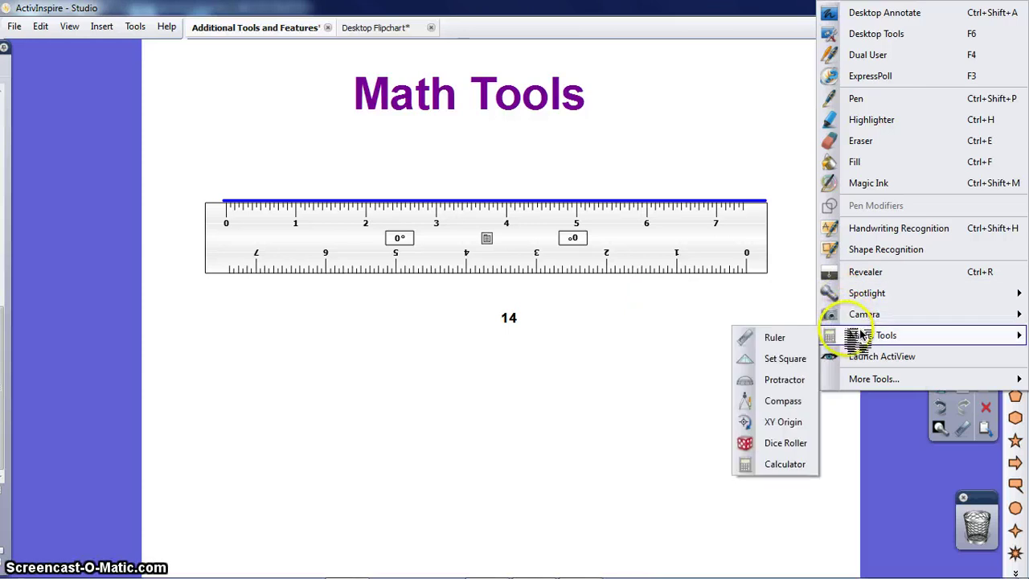
left_click(804, 381)
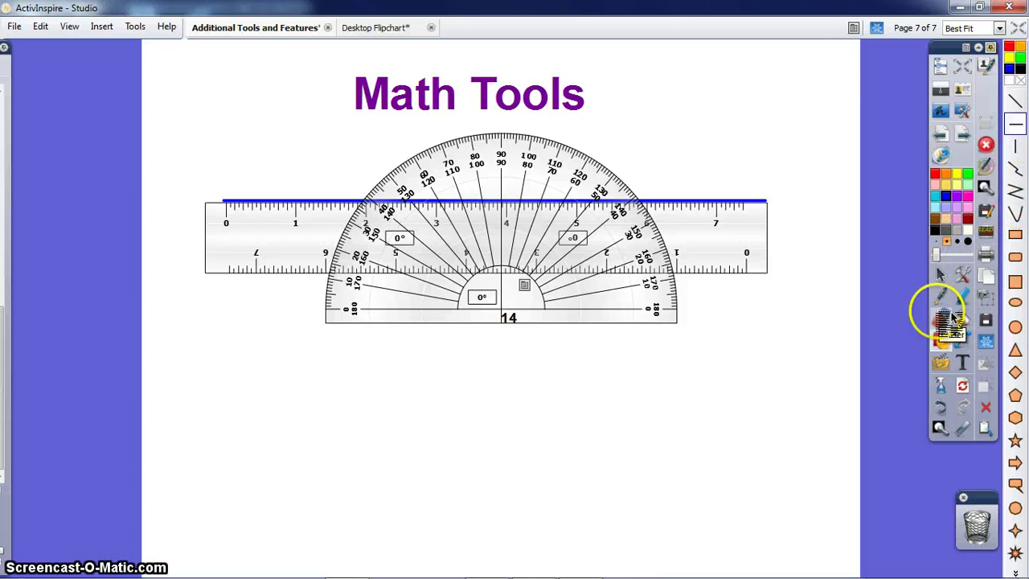
left_click(939, 341)
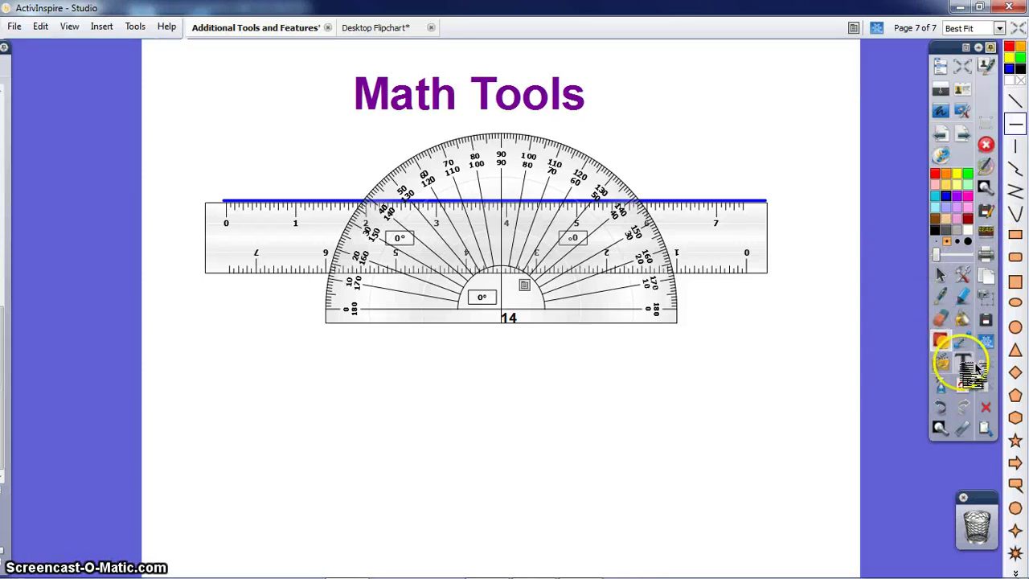
- Bring up the Maths Tools Calculator to view its functions and close it again
left_click(978, 281)
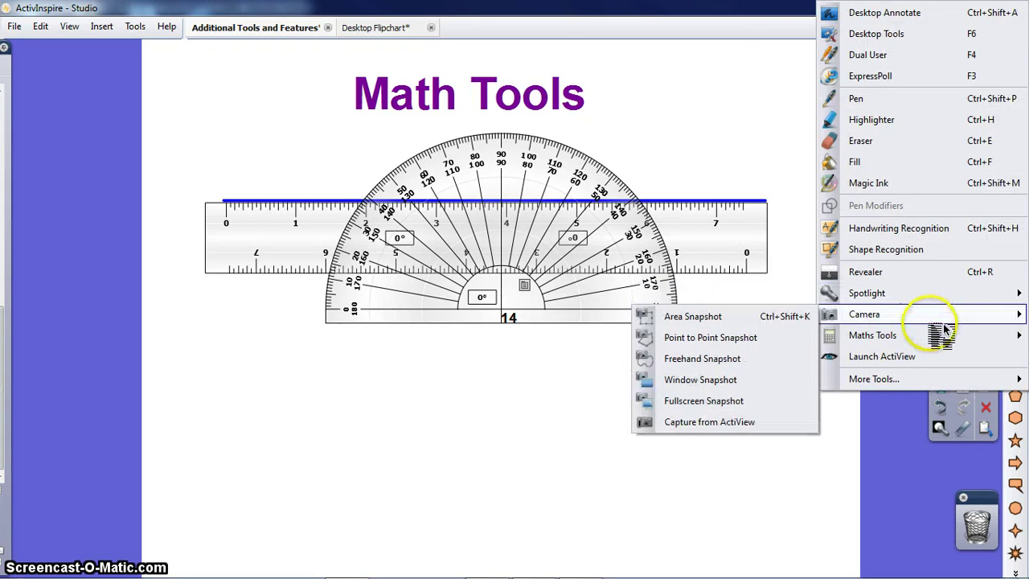
mouse_move(946, 337)
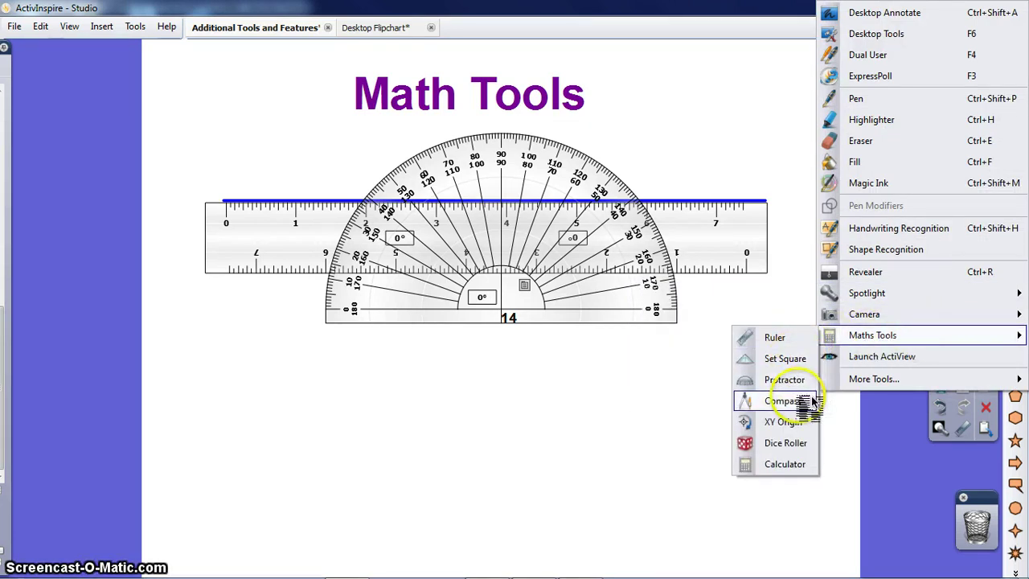
left_click(804, 465)
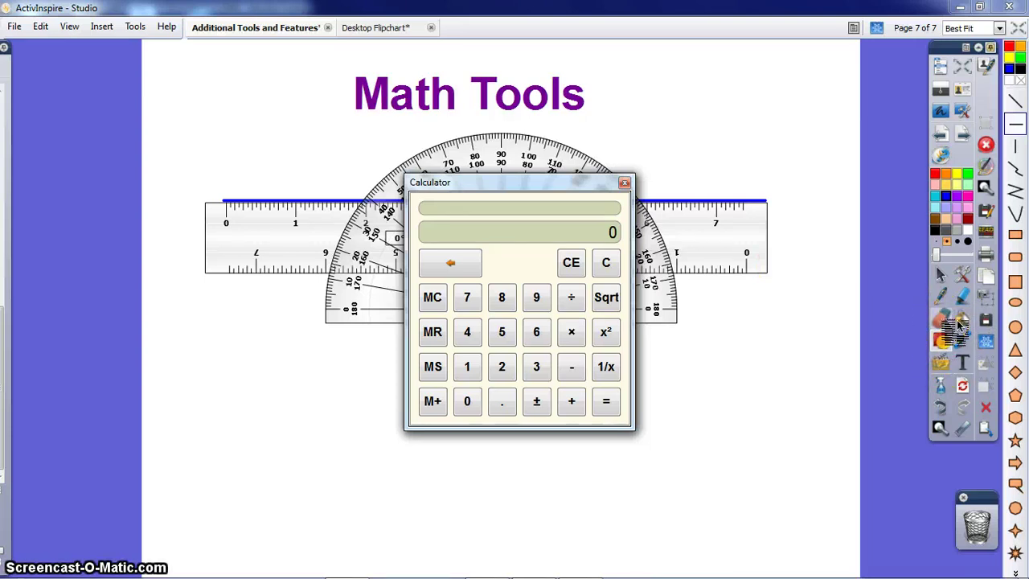
left_click(625, 183)
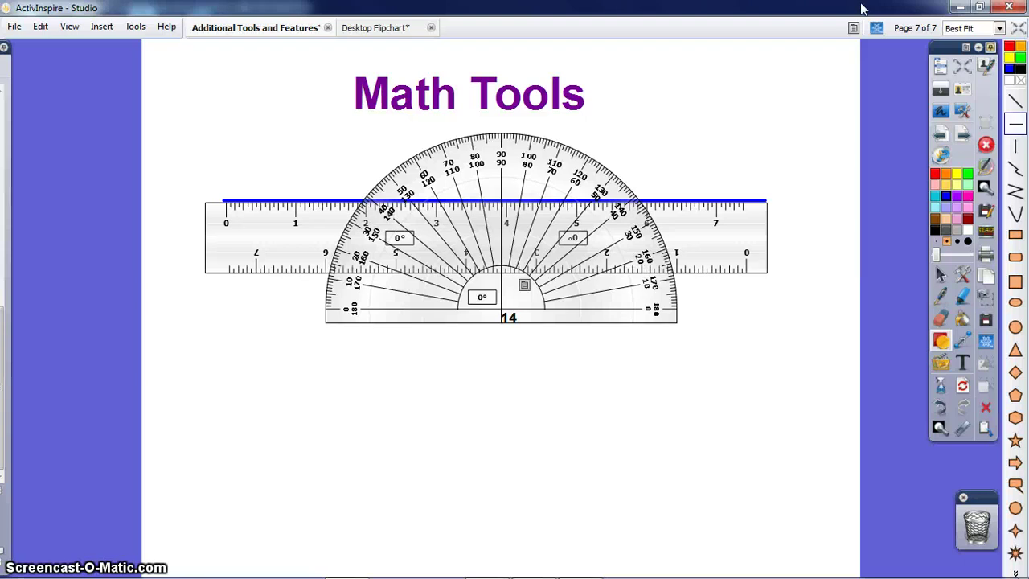
mouse_move(551, 572)
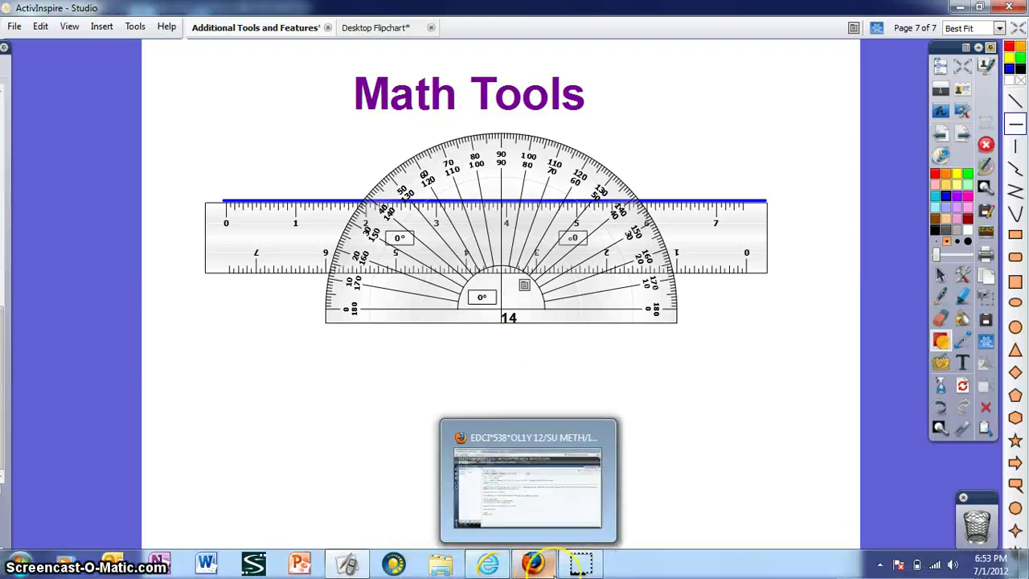